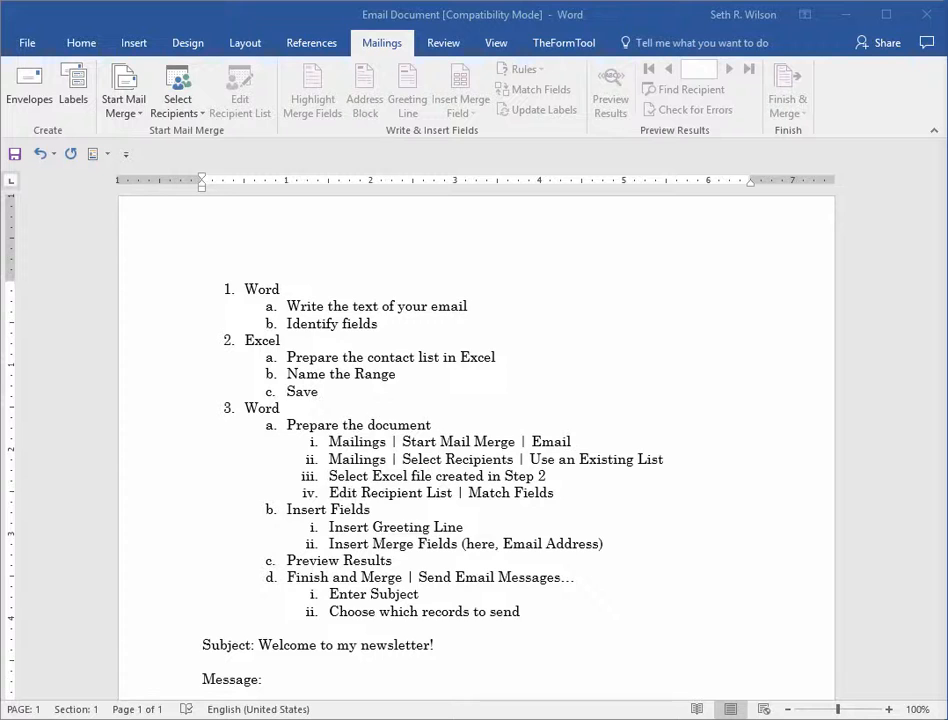
{"action": "left_click", "coordinate": [608, 321]}
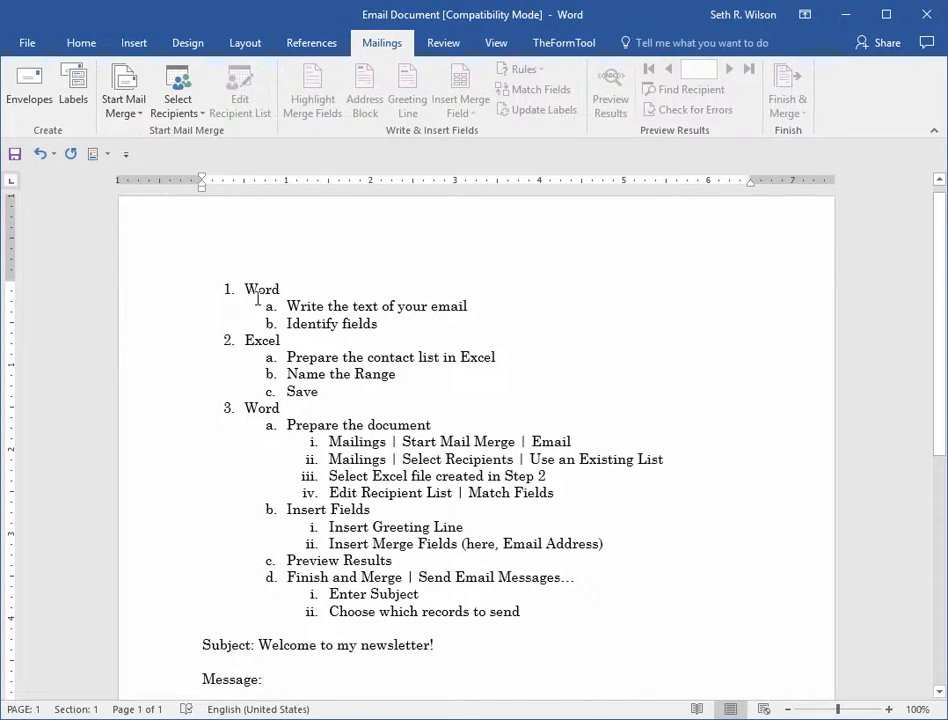
{"action": "left_click", "coordinate": [157, 300]}
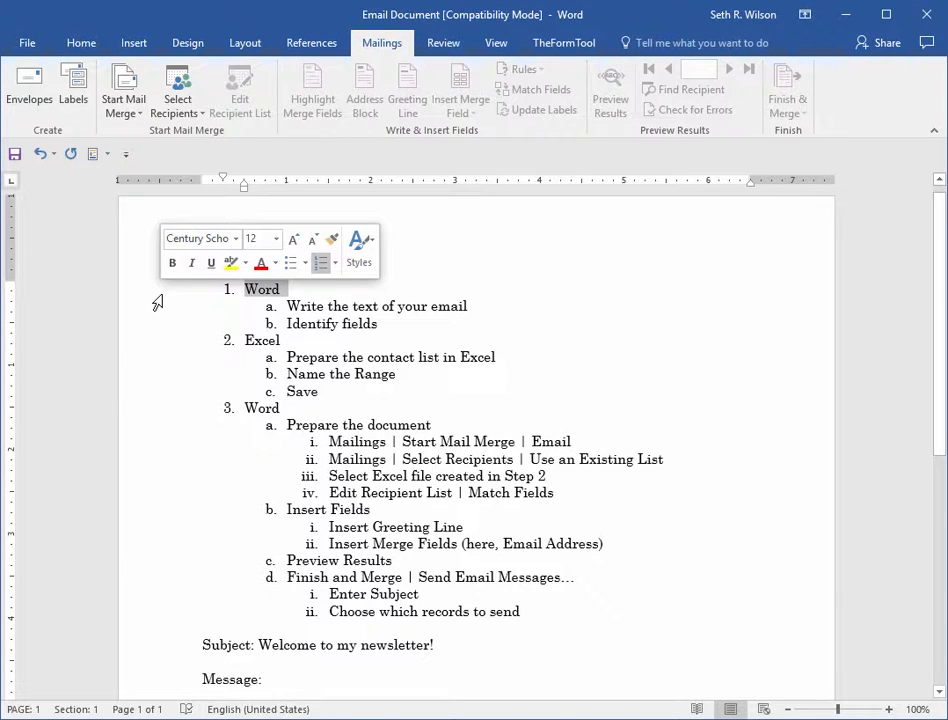
{"action": "left_click", "coordinate": [165, 343]}
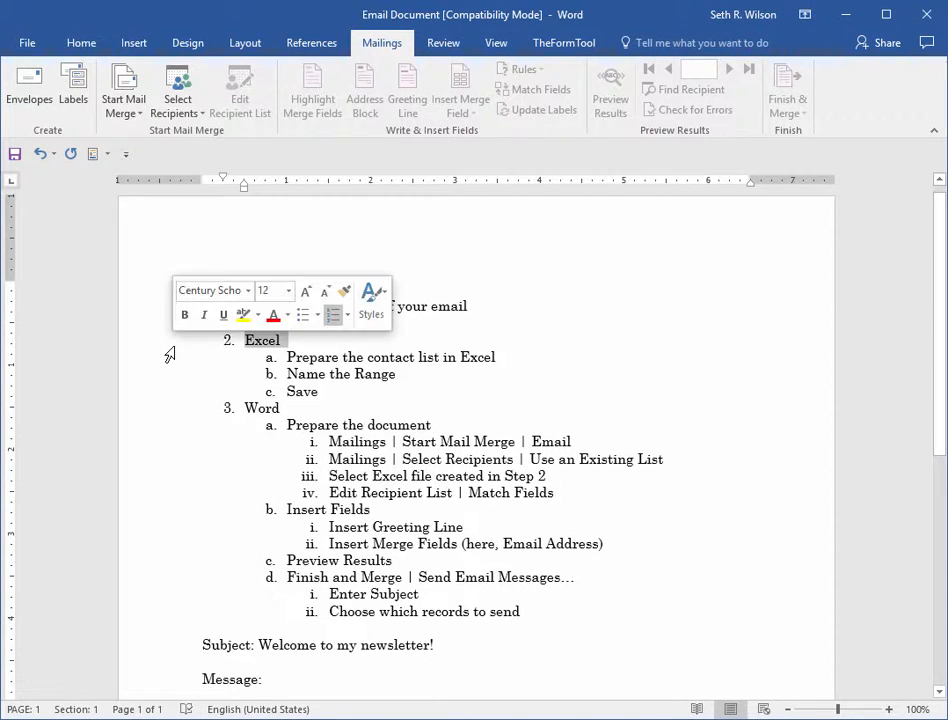
Step: Add the list item "Write the subject of your email" below "Write the text of your email" in the first Word section
{"action": "left_click", "coordinate": [375, 324]}
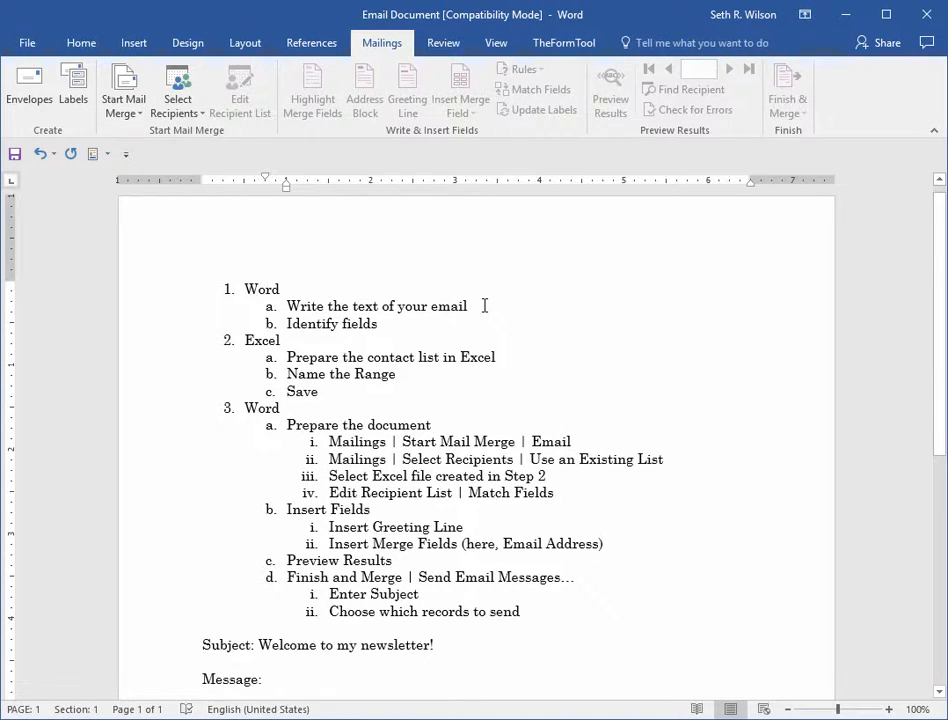
{"action": "key", "text": "Return"}
{"action": "type", "text": "Write"}
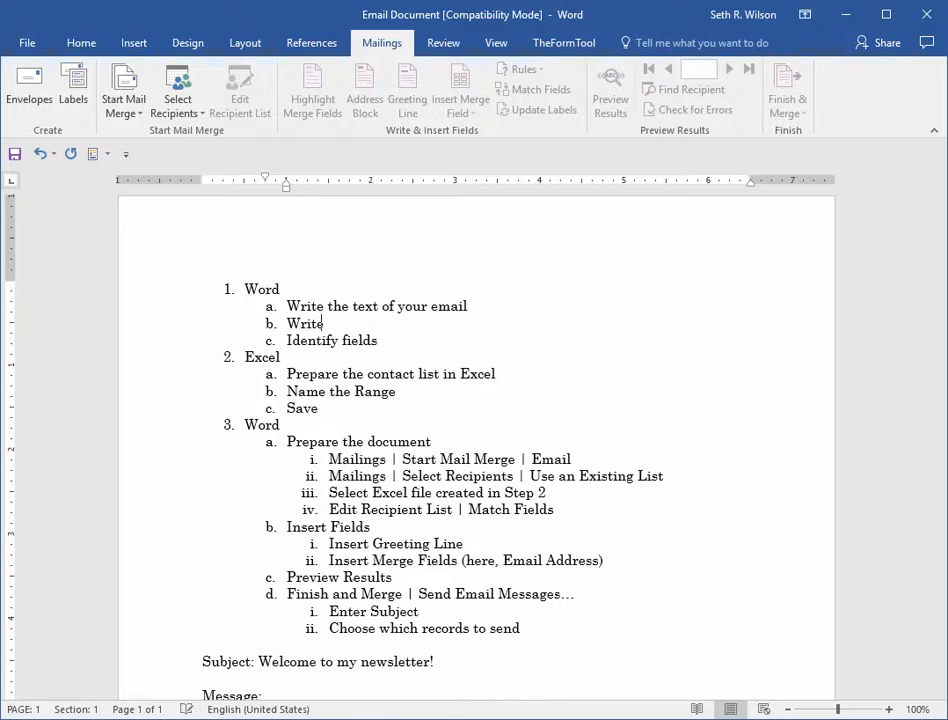
{"action": "type", "text": " the subject of yo"}
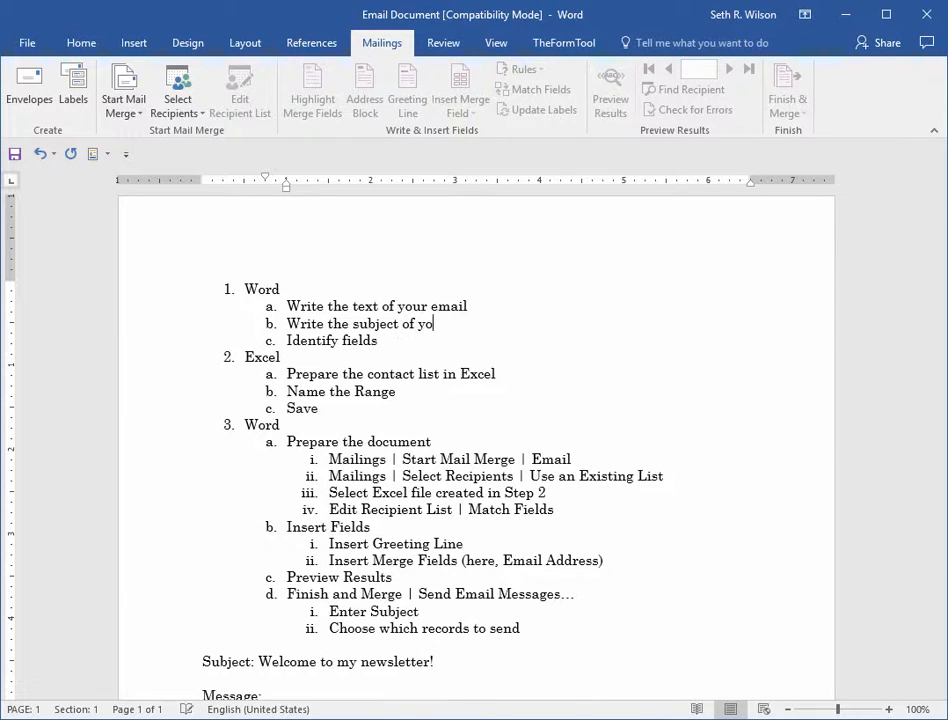
{"action": "type", "text": "ur email"}
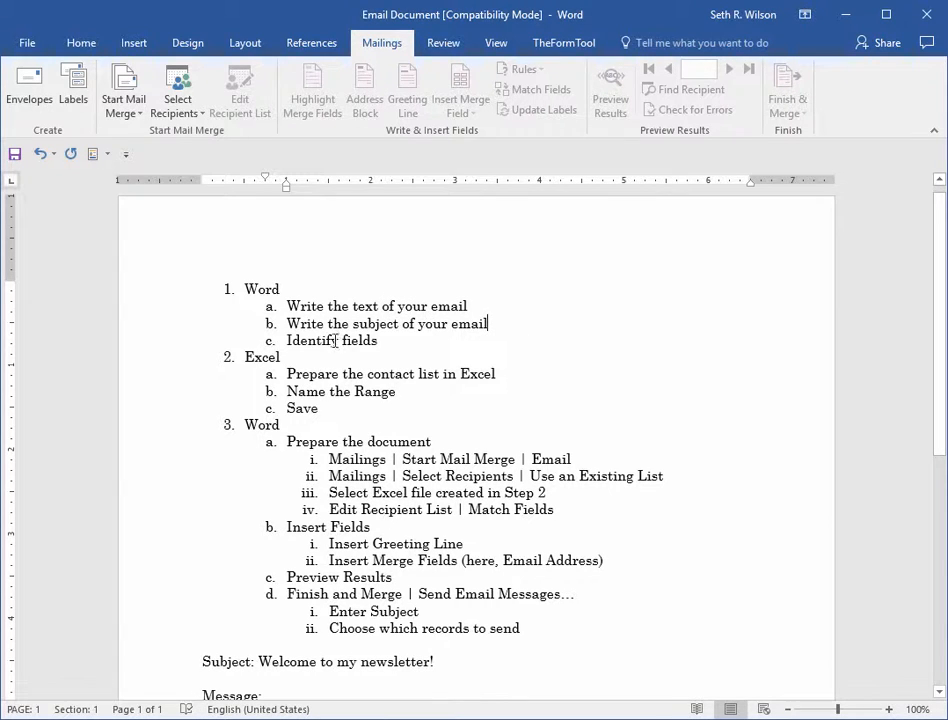
{"action": "scroll", "coordinate": [335, 341], "scroll_direction": "down", "scroll_amount": 1}
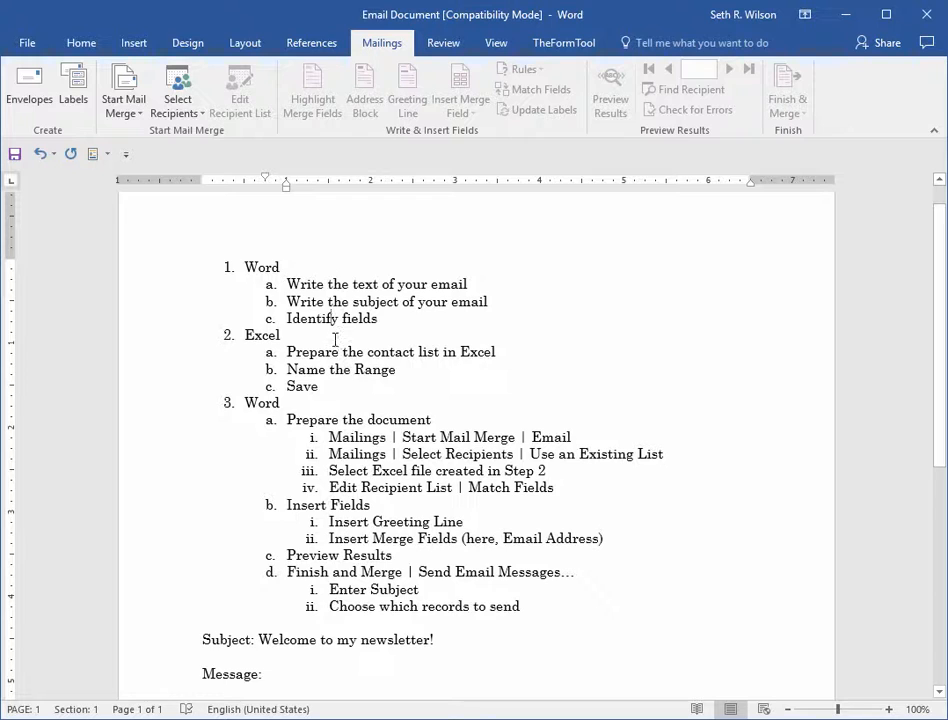
{"action": "double_click", "coordinate": [362, 319]}
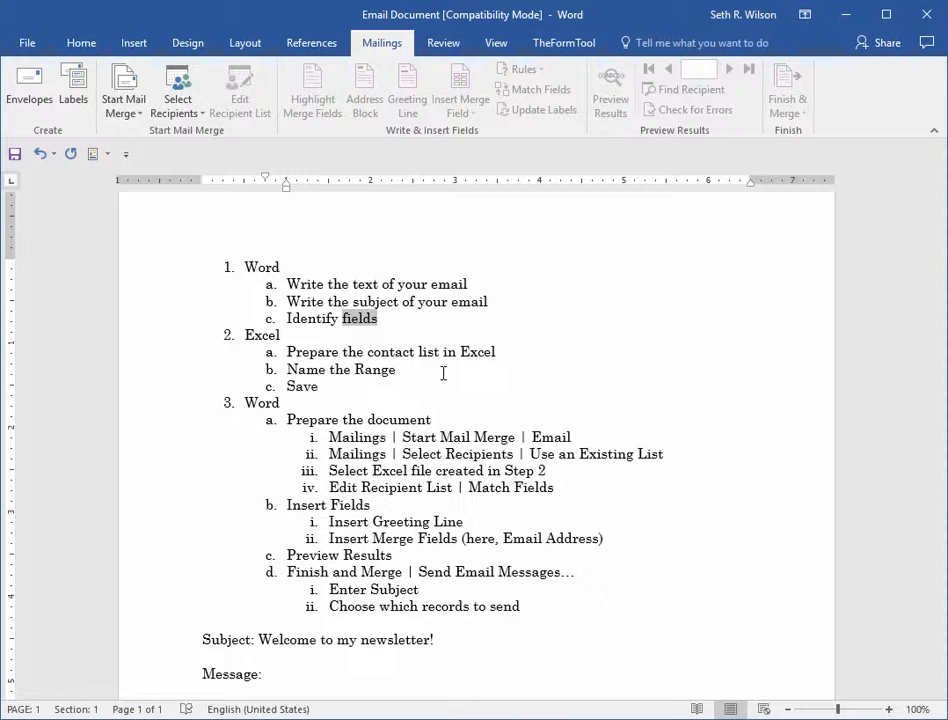
{"action": "left_click", "coordinate": [272, 334]}
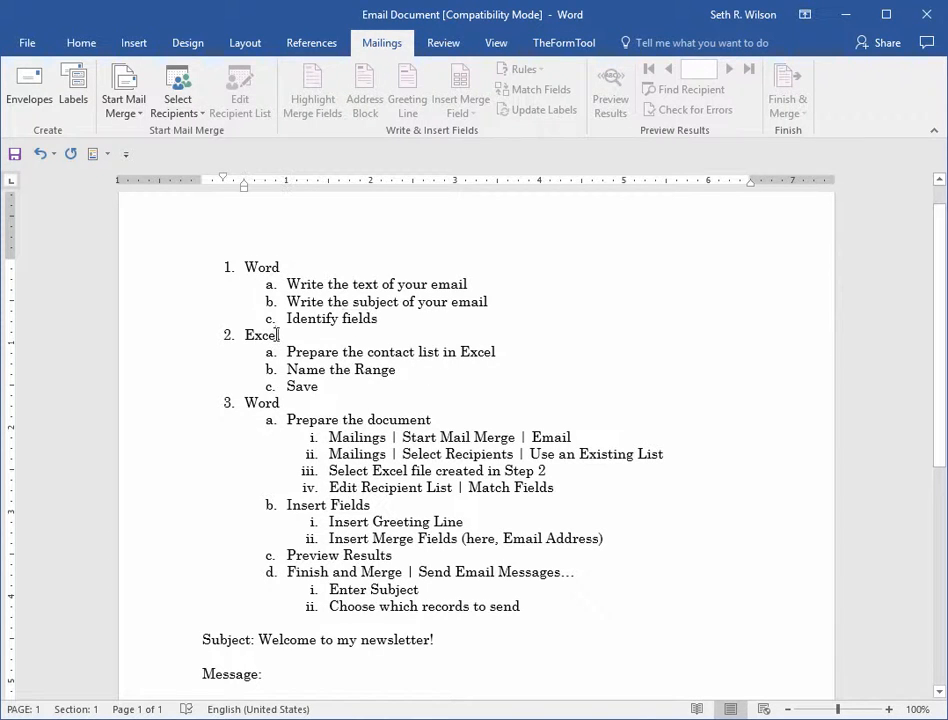
Step: Switch to the Email Spreadsheet workbook in Excel and review the column headers and contact records in A1:C3
{"action": "left_click_drag", "start_coordinate": [947, 30], "coordinate": [481, 38]}
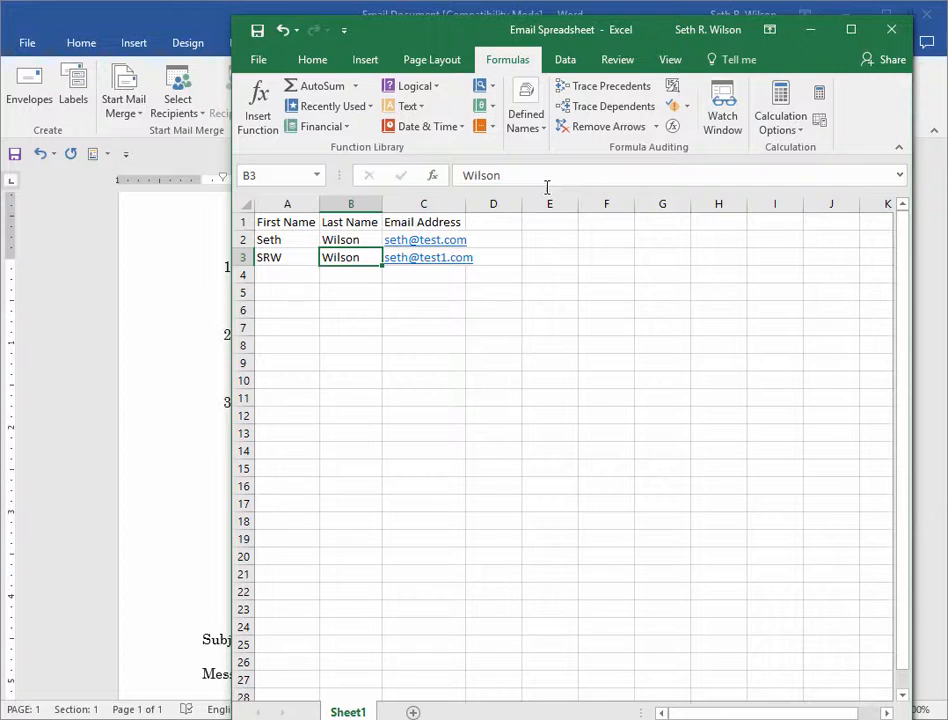
{"action": "left_click", "coordinate": [304, 60]}
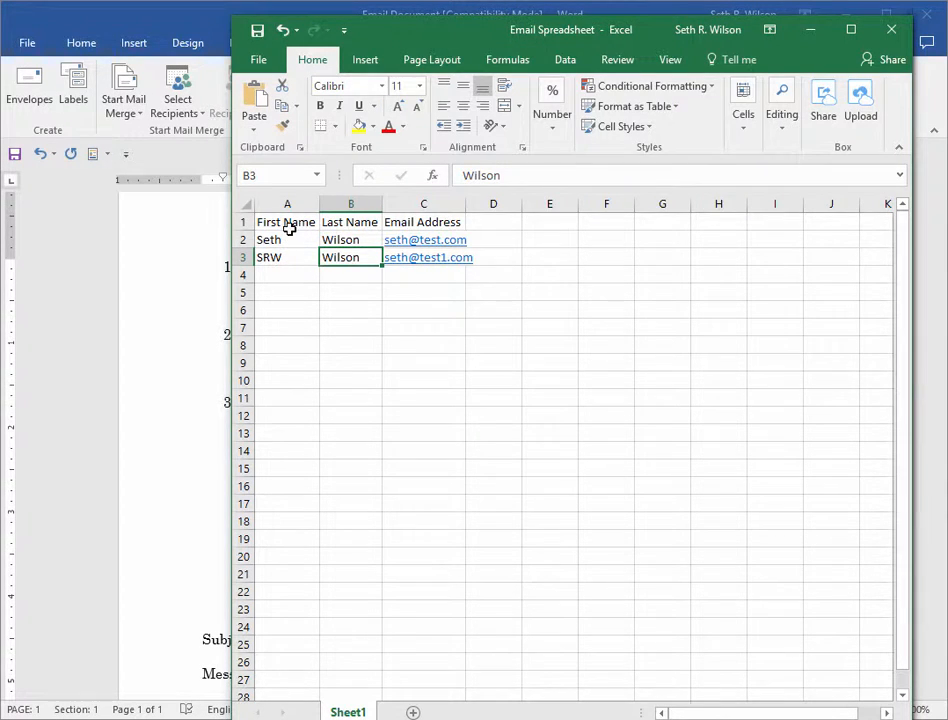
{"action": "left_click", "coordinate": [289, 228]}
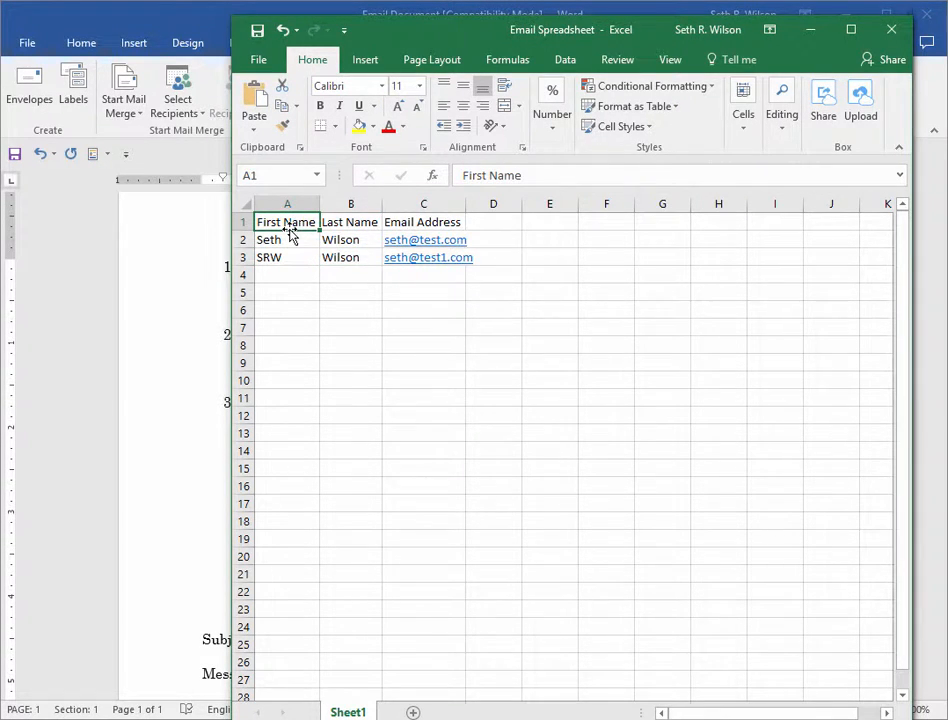
{"action": "key", "text": "Tab"}
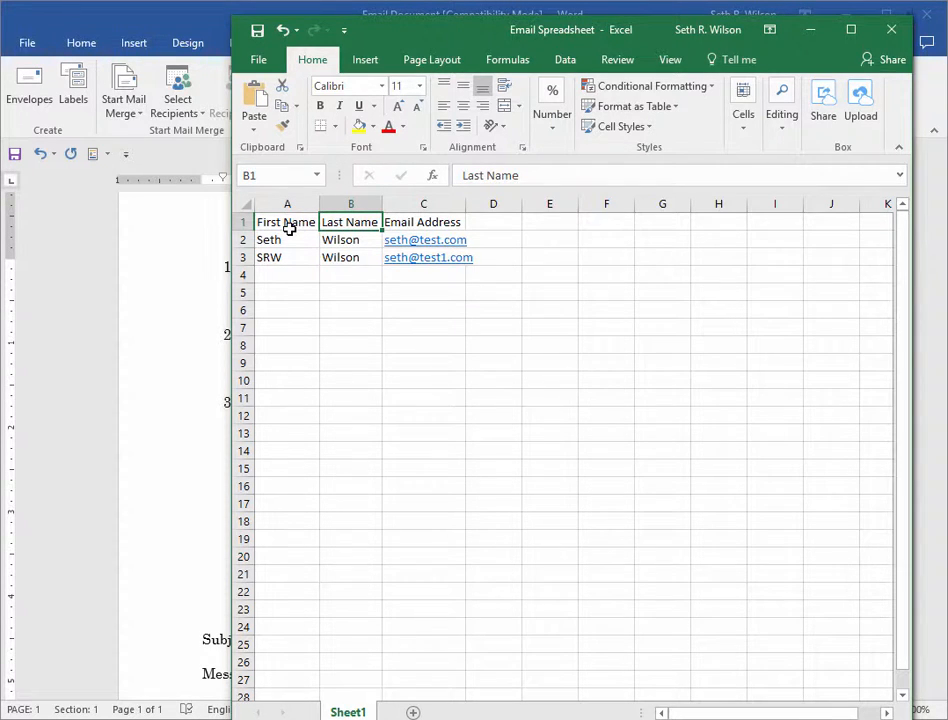
{"action": "key", "text": "Tab"}
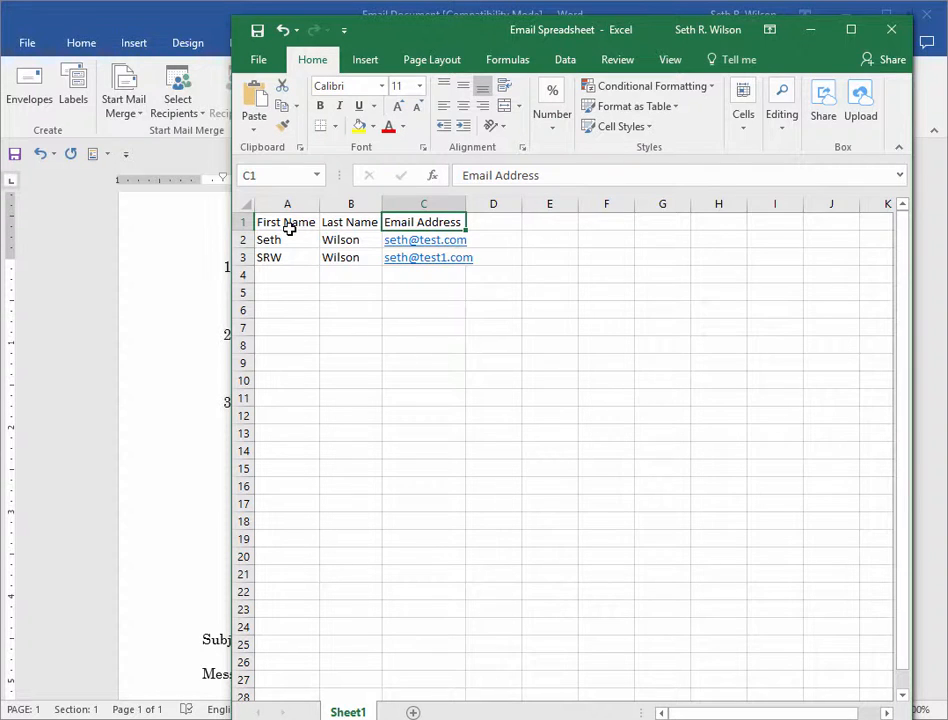
{"action": "key", "text": "Return"}
{"action": "key", "text": "Tab"}
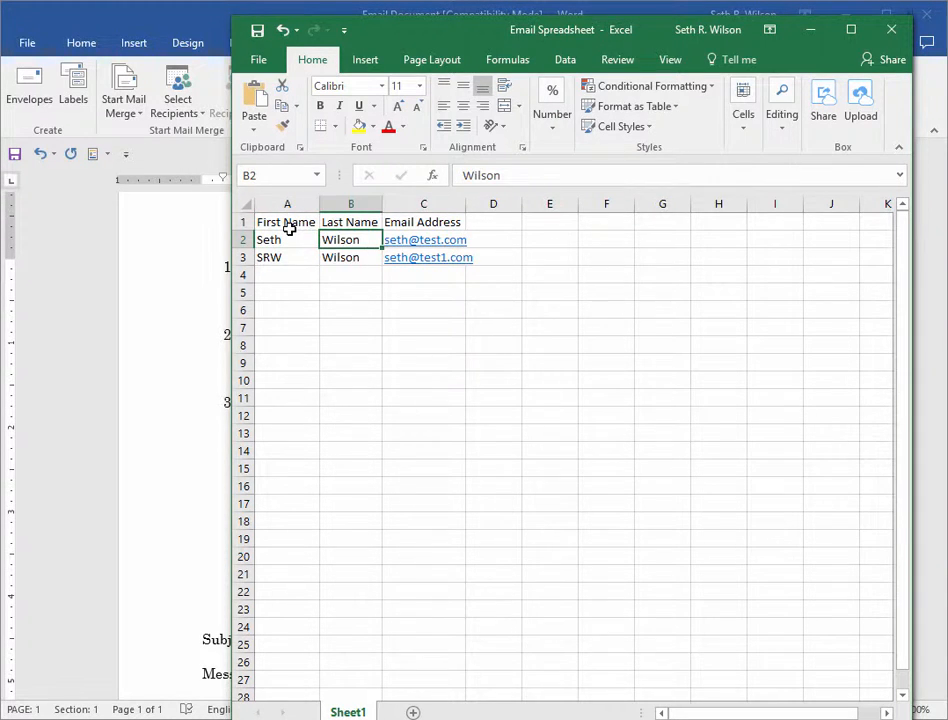
{"action": "key", "text": "Tab"}
{"action": "key", "text": "Home"}
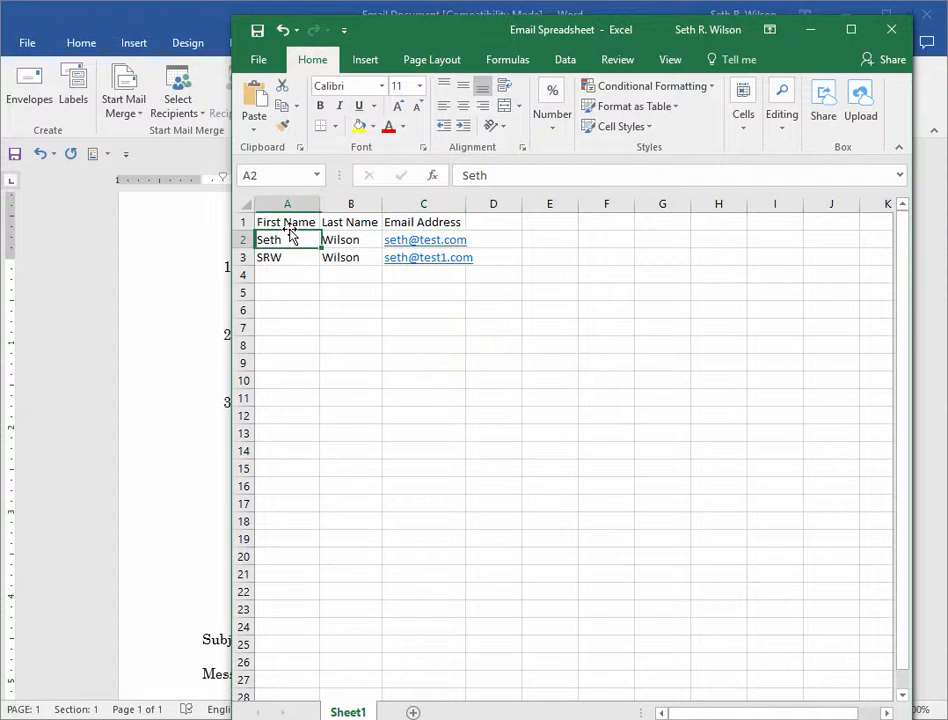
{"action": "key", "text": "Return"}
{"action": "key", "text": "Tab"}
{"action": "key", "text": "Tab"}
{"action": "key", "text": "Tab"}
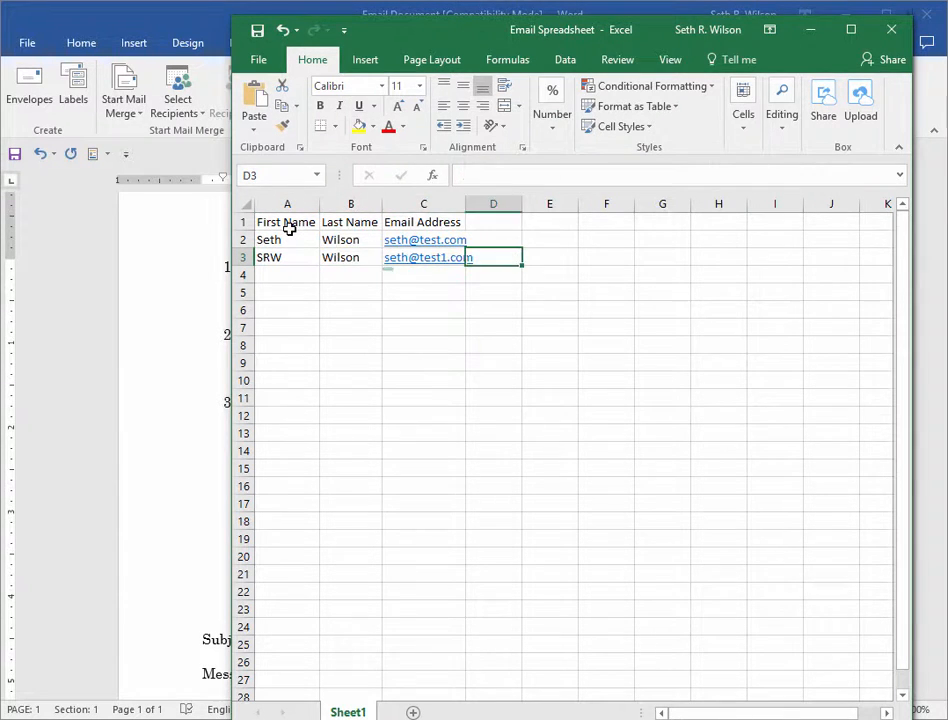
{"action": "key", "text": "shift+Tab"}
{"action": "key", "text": "shift+Tab"}
{"action": "key", "text": "shift+Tab"}
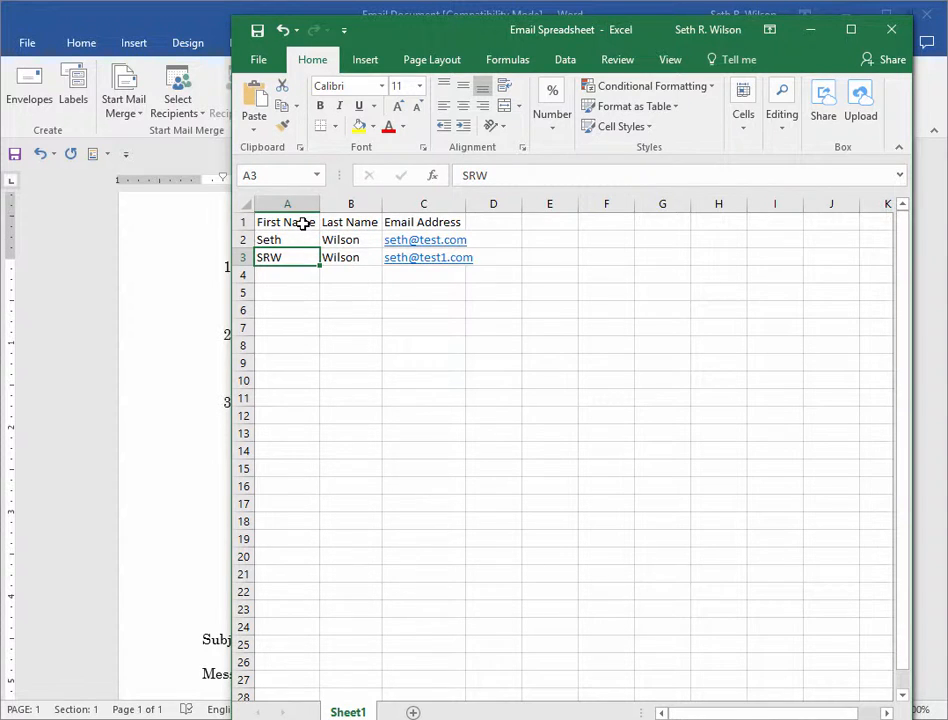
Step: Name the contact range A1:C3, including its header row, "contacts" and save the workbook
{"action": "left_click_drag", "start_coordinate": [303, 224], "coordinate": [436, 259]}
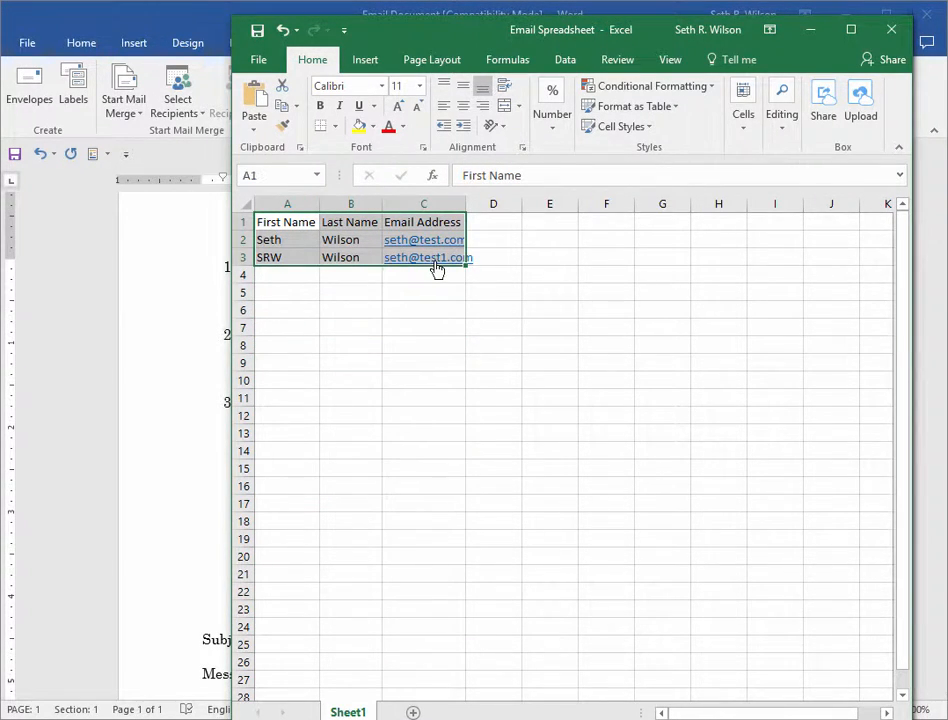
{"action": "left_click", "coordinate": [282, 174]}
{"action": "type", "text": "contacts"}
{"action": "key", "text": "Return"}
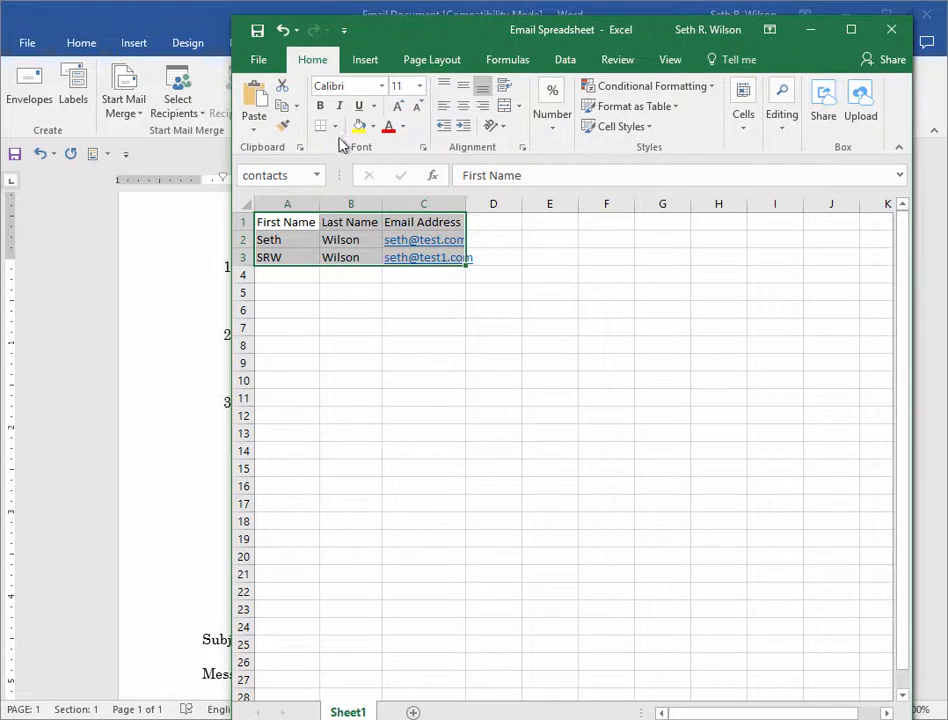
{"action": "left_click", "coordinate": [265, 33]}
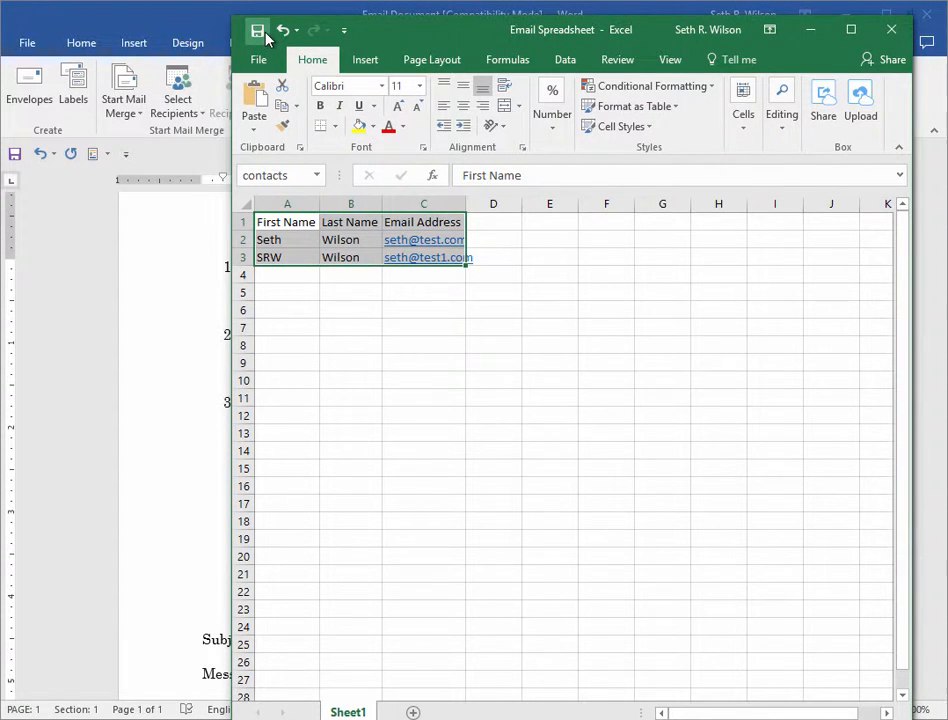
Step: Move the spreadsheet aside, return to the email document in Word and review the outline's Excel items
{"action": "left_click_drag", "start_coordinate": [488, 33], "coordinate": [947, 34]}
{"action": "left_click", "coordinate": [599, 291]}
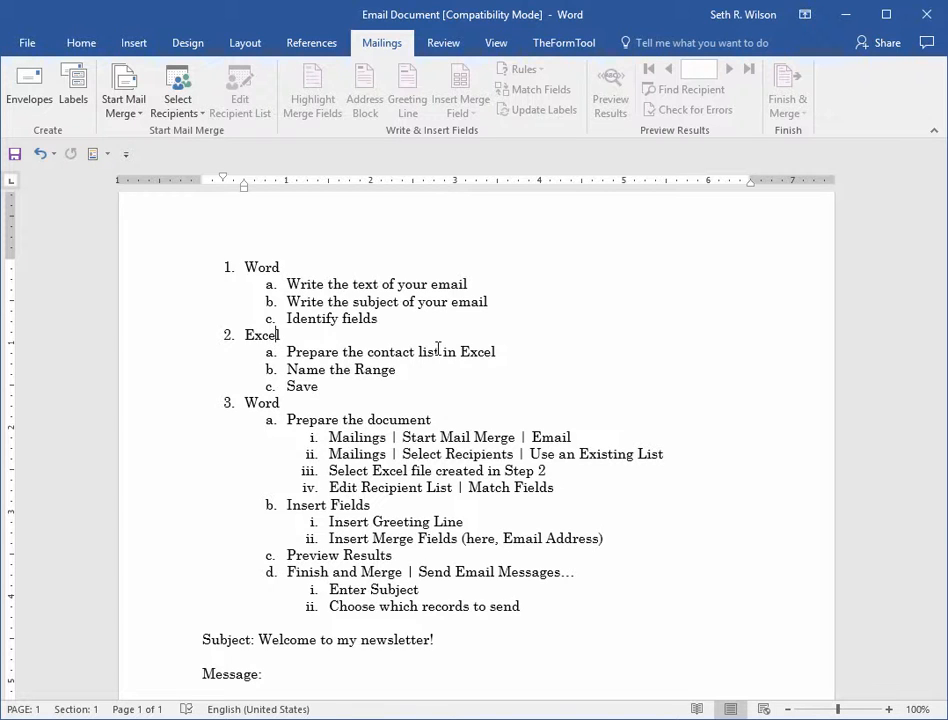
{"action": "left_click", "coordinate": [287, 370]}
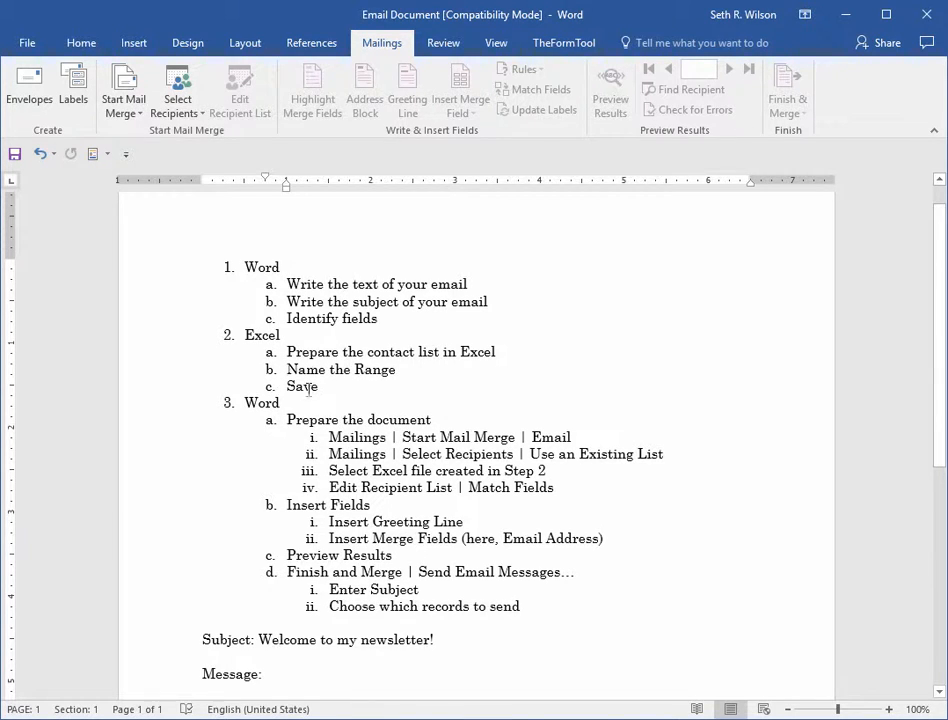
{"action": "left_click", "coordinate": [299, 389]}
Step: Copy the draft email text from the "Subject: Welcome to my newsletter!" line through the closing "email address." sentence
{"action": "scroll", "coordinate": [299, 389], "scroll_direction": "down", "scroll_amount": 3}
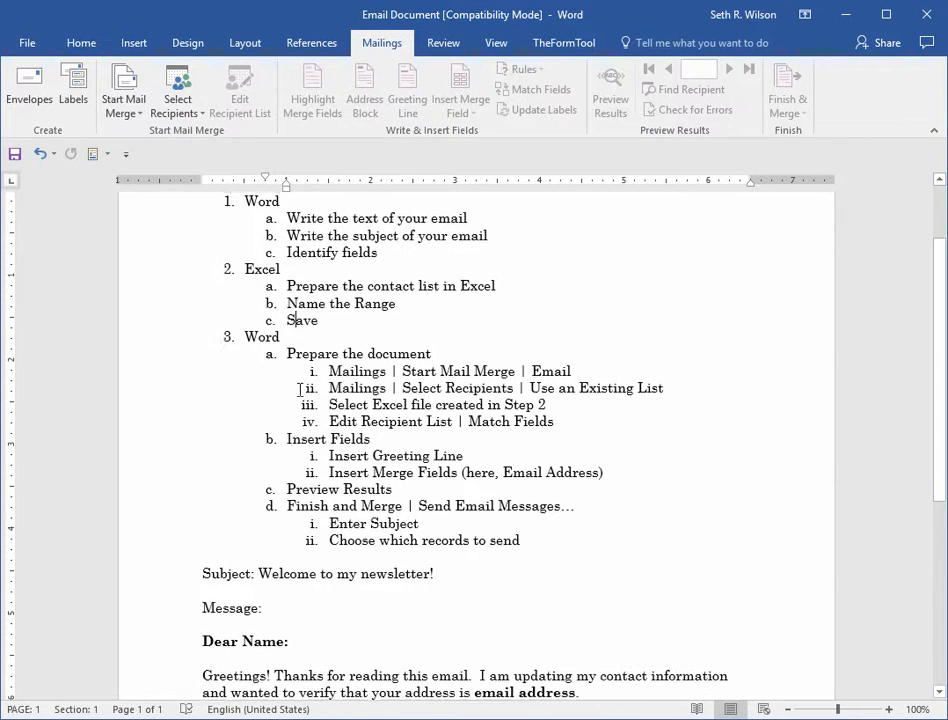
{"action": "scroll", "coordinate": [300, 390], "scroll_direction": "down", "scroll_amount": 1}
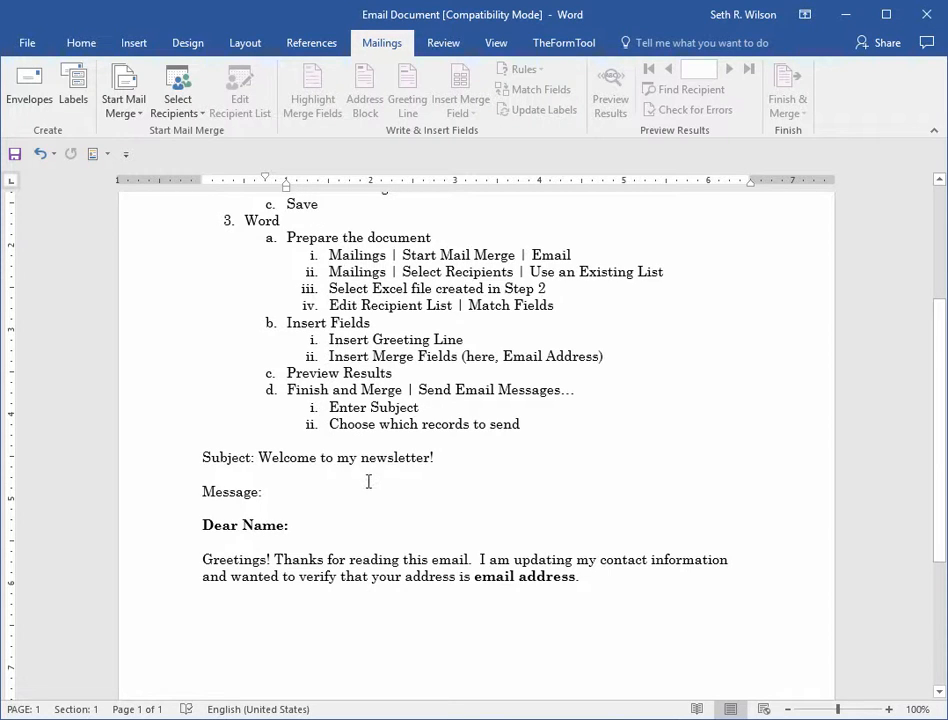
{"action": "left_click", "coordinate": [167, 472]}
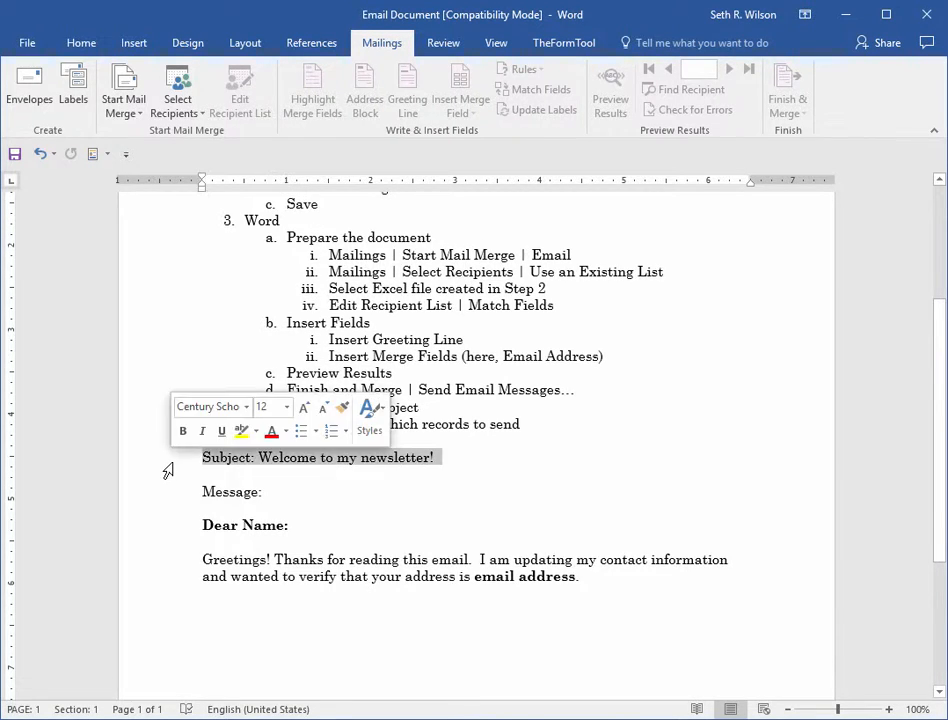
{"action": "key", "text": "shift+Down"}
{"action": "key", "text": "shift+Down"}
{"action": "key", "text": "shift+Down"}
{"action": "key", "text": "shift+Down"}
{"action": "key", "text": "shift+Down"}
{"action": "key", "text": "shift+Down"}
{"action": "key", "text": "shift+Down"}
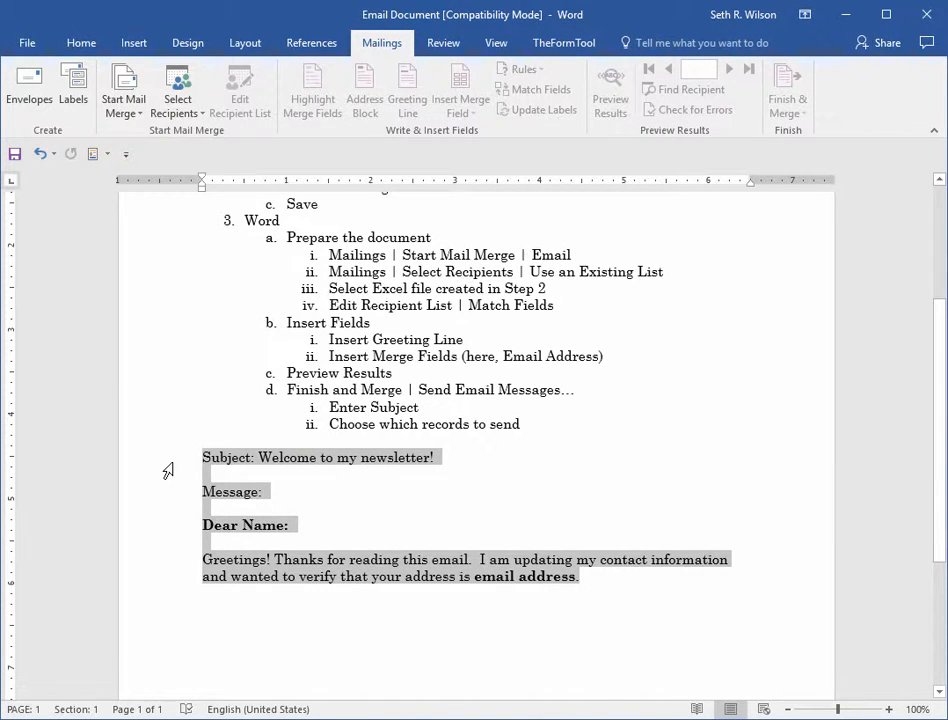
{"action": "key", "text": "ctrl+c"}
Step: Create a new blank document and paste the copied email draft into it
{"action": "key", "text": "ctrl+n"}
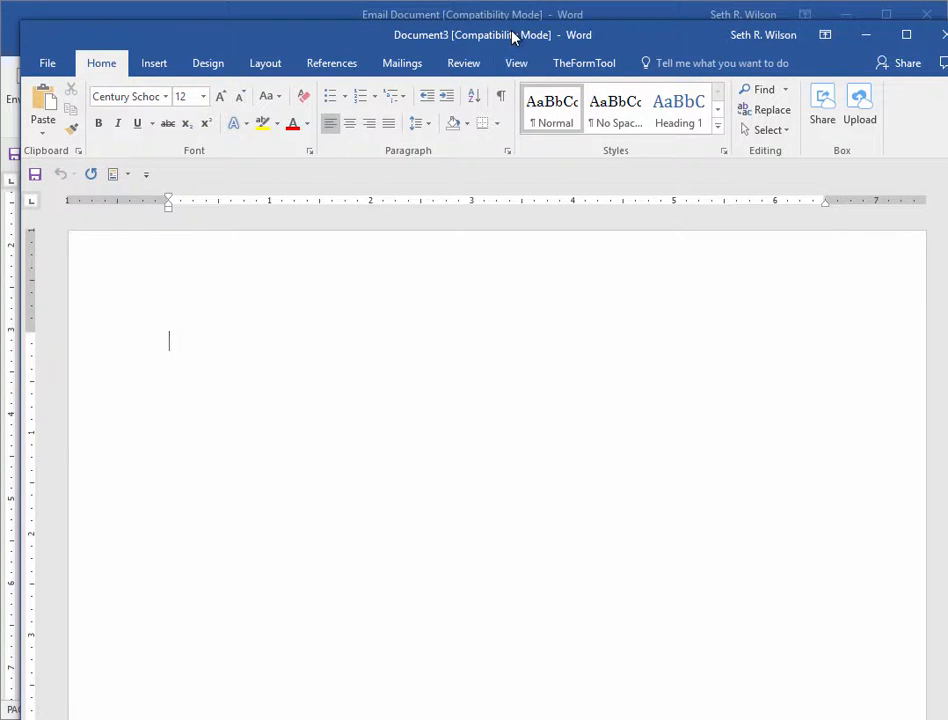
{"action": "double_click", "coordinate": [512, 34]}
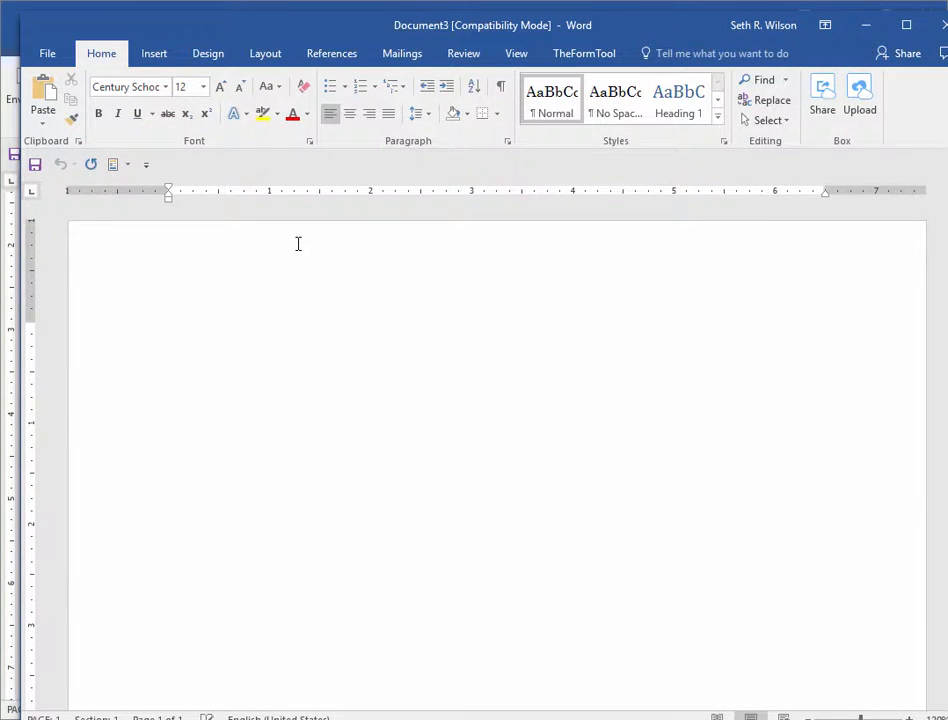
{"action": "key", "text": "ctrl+v"}
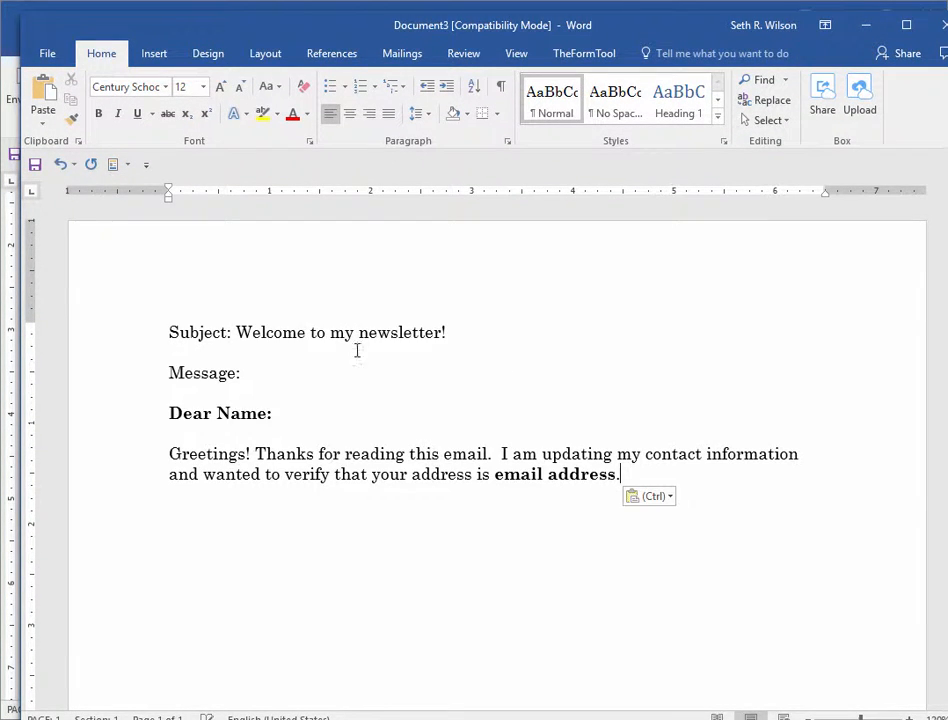
Step: Delete the "Message:" line and its extra blank line from the new document, and select the "Dear Name:" line
{"action": "left_click", "coordinate": [127, 339]}
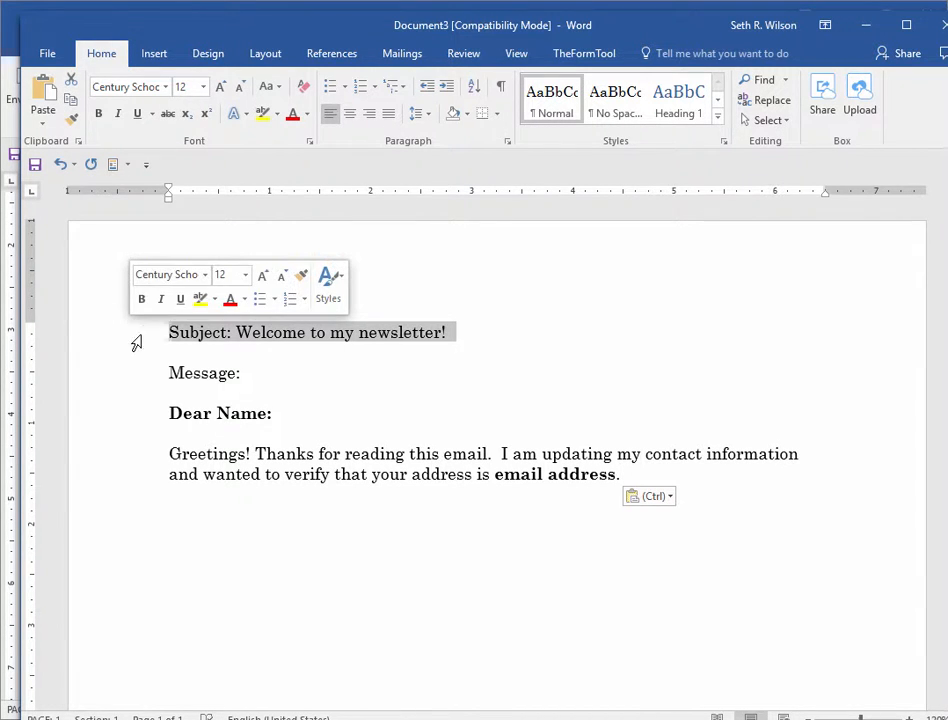
{"action": "left_click", "coordinate": [136, 389]}
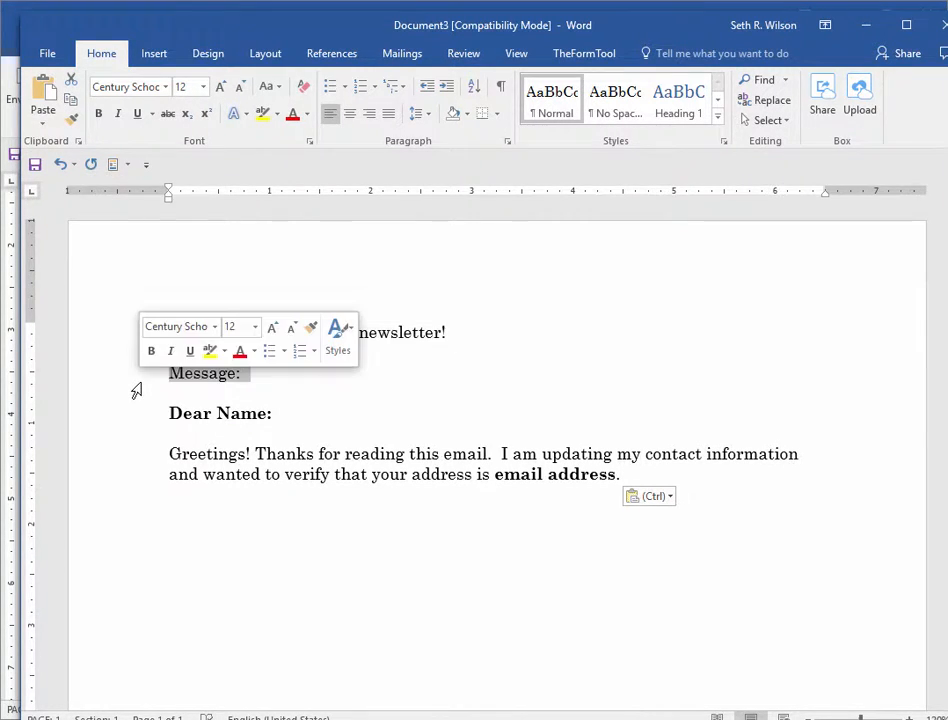
{"action": "key", "text": "BackSpace"}
{"action": "key", "text": "BackSpace"}
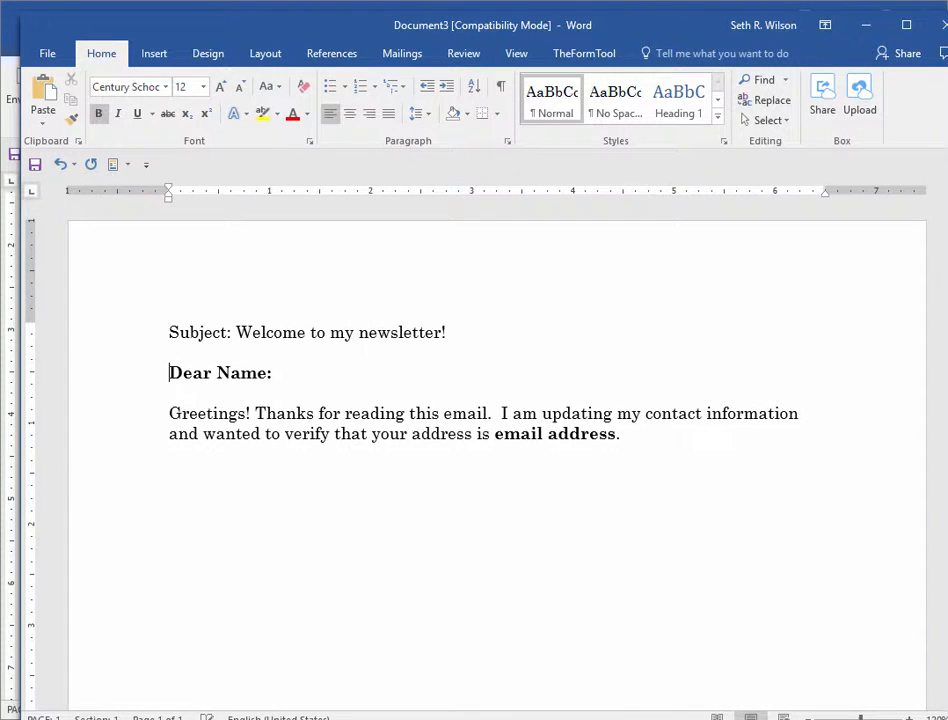
{"action": "left_click", "coordinate": [136, 389]}
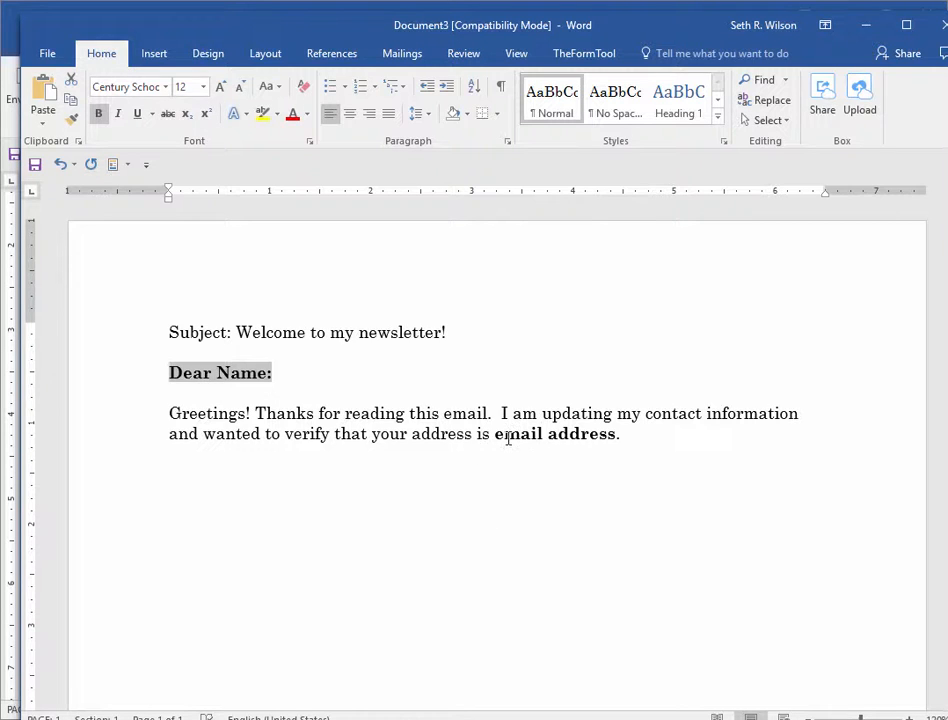
Step: Start a mail merge of type E-mail Messages in the new document
{"action": "left_click", "coordinate": [621, 438]}
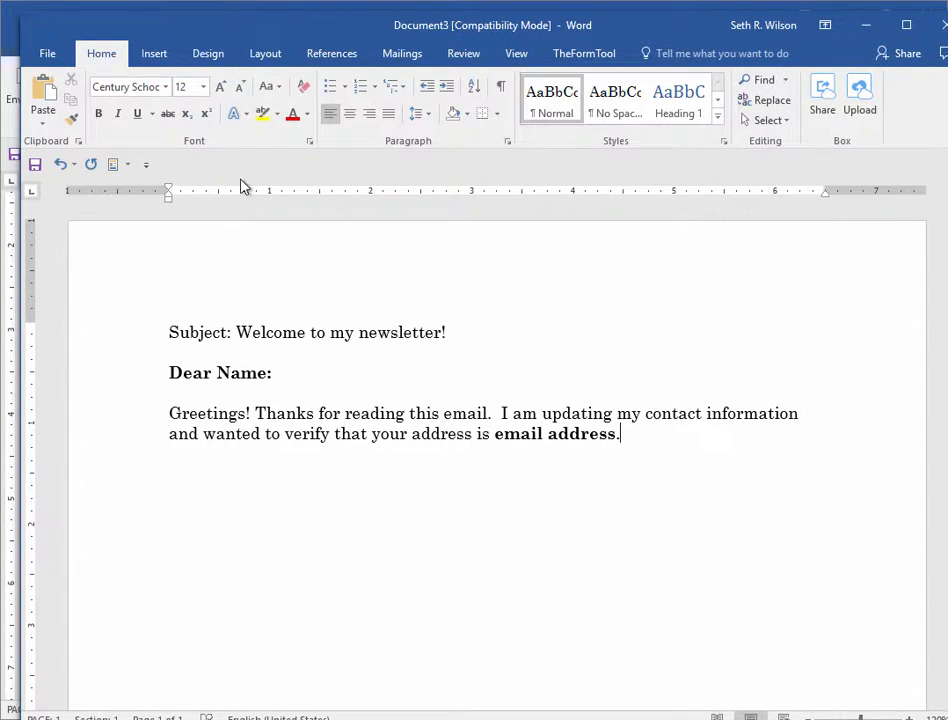
{"action": "left_click", "coordinate": [402, 56]}
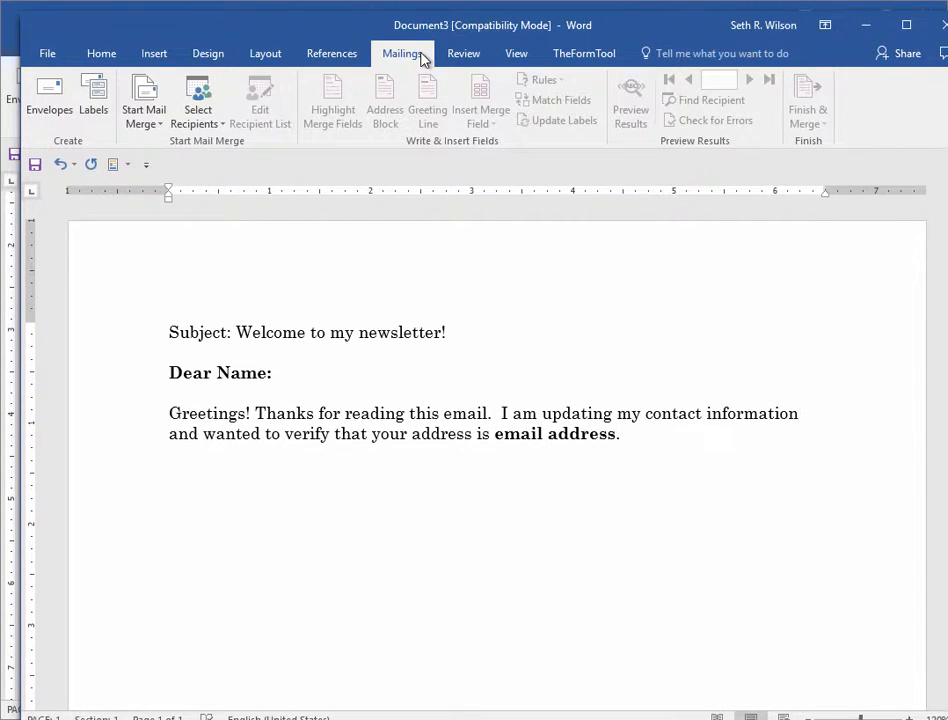
{"action": "left_click", "coordinate": [163, 127]}
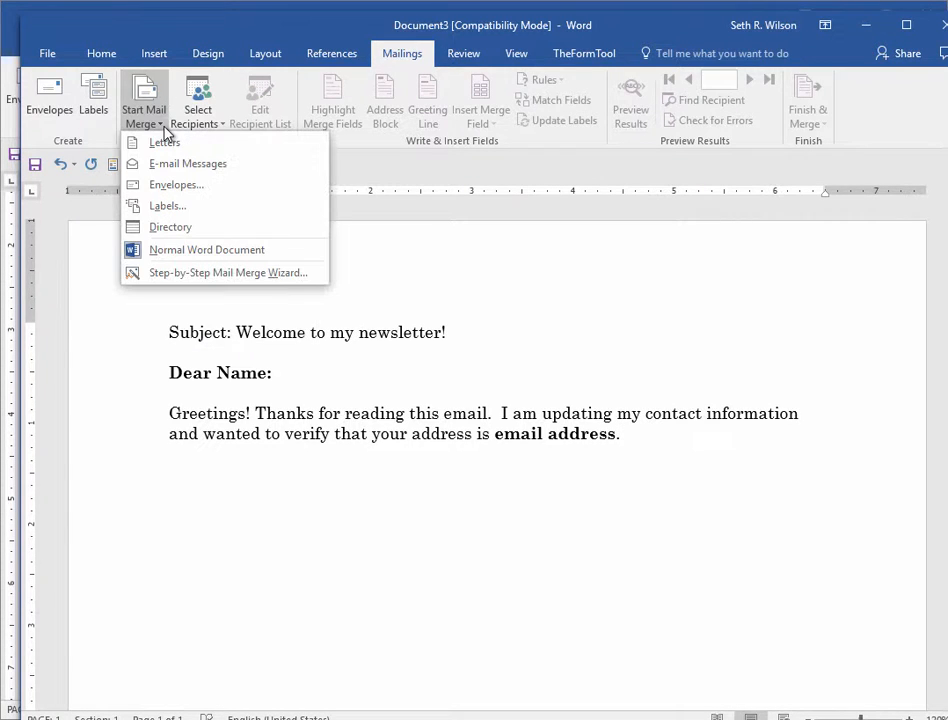
{"action": "left_click", "coordinate": [228, 166]}
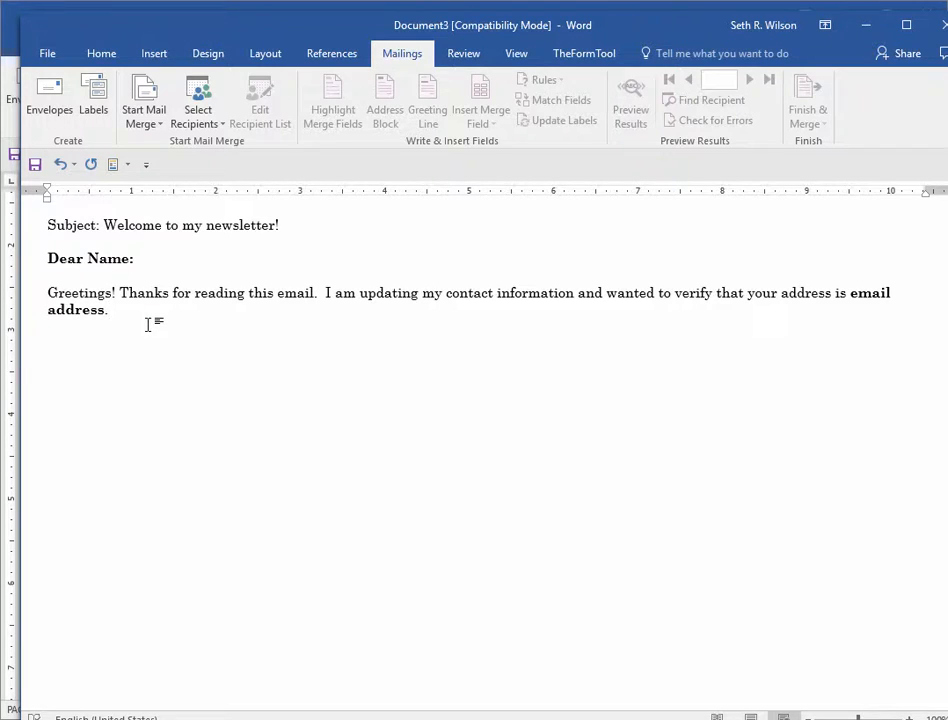
Step: Use the "contacts" table of the Desktop file Email Spreadsheet as the existing recipient list, and review its selected recipients
{"action": "left_click", "coordinate": [198, 116]}
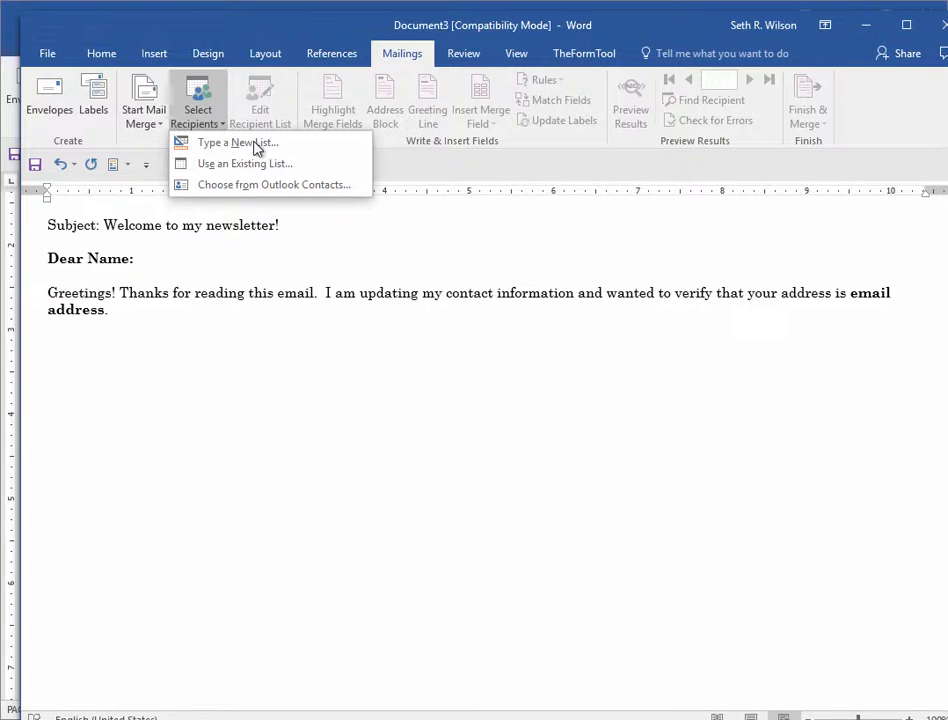
{"action": "left_click", "coordinate": [300, 165]}
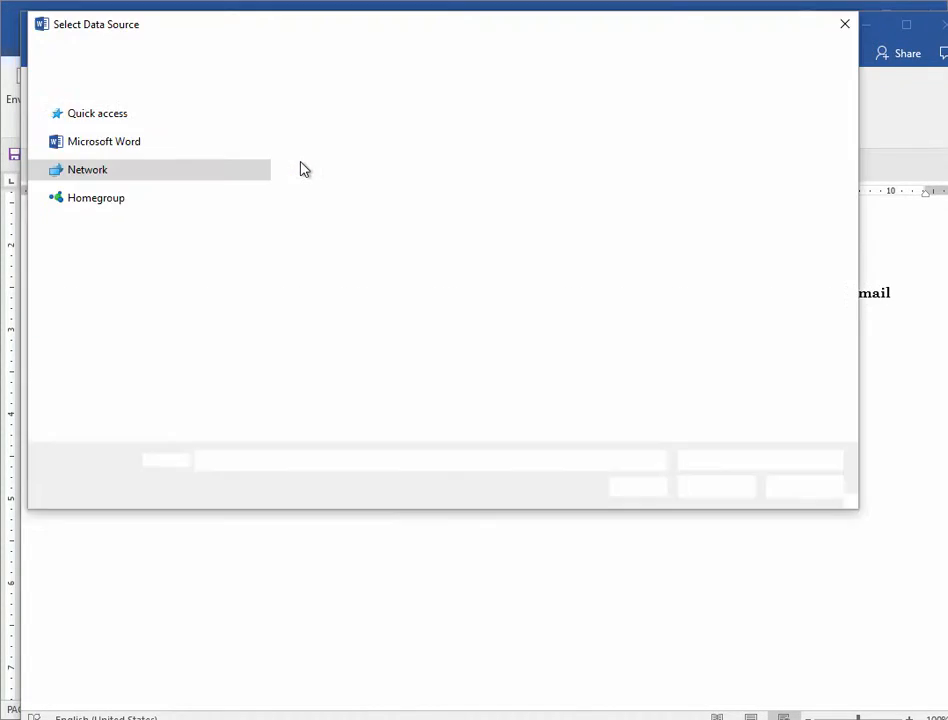
{"action": "left_click", "coordinate": [130, 153]}
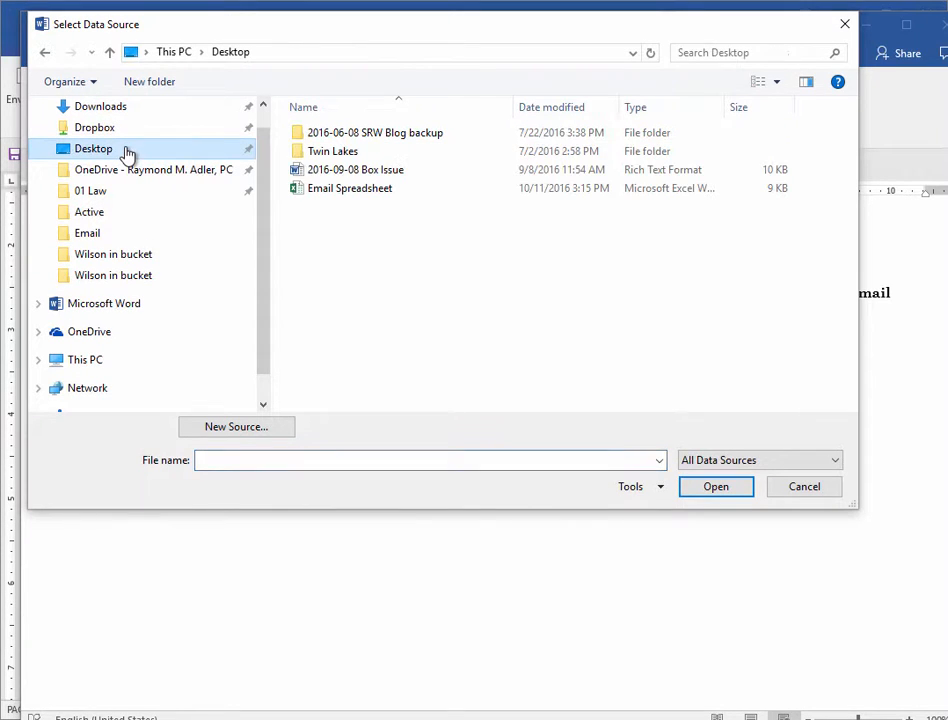
{"action": "left_click", "coordinate": [377, 195]}
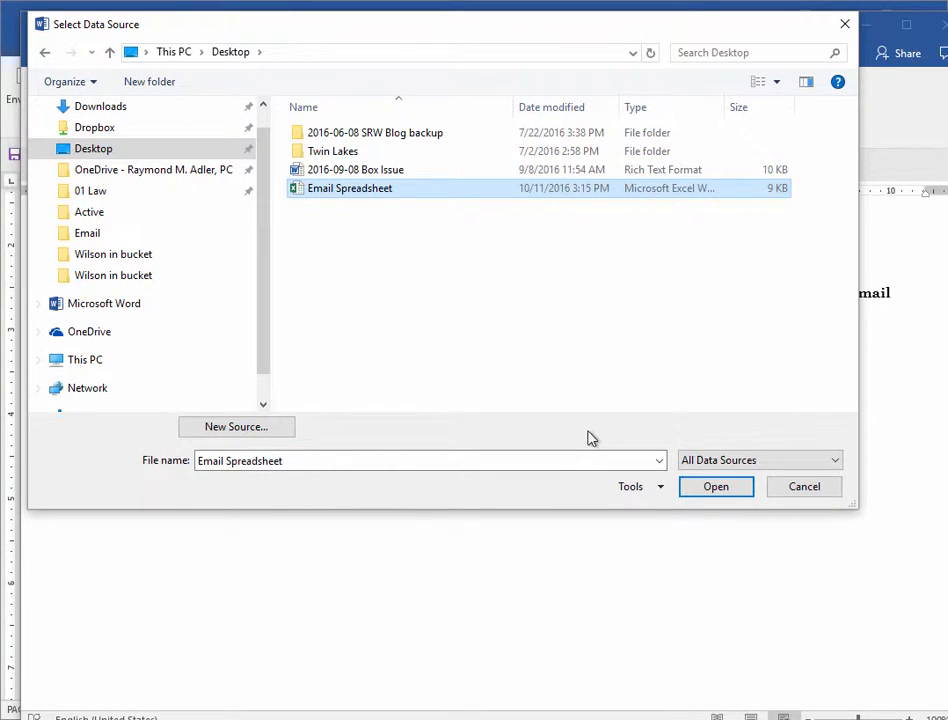
{"action": "left_click", "coordinate": [714, 487]}
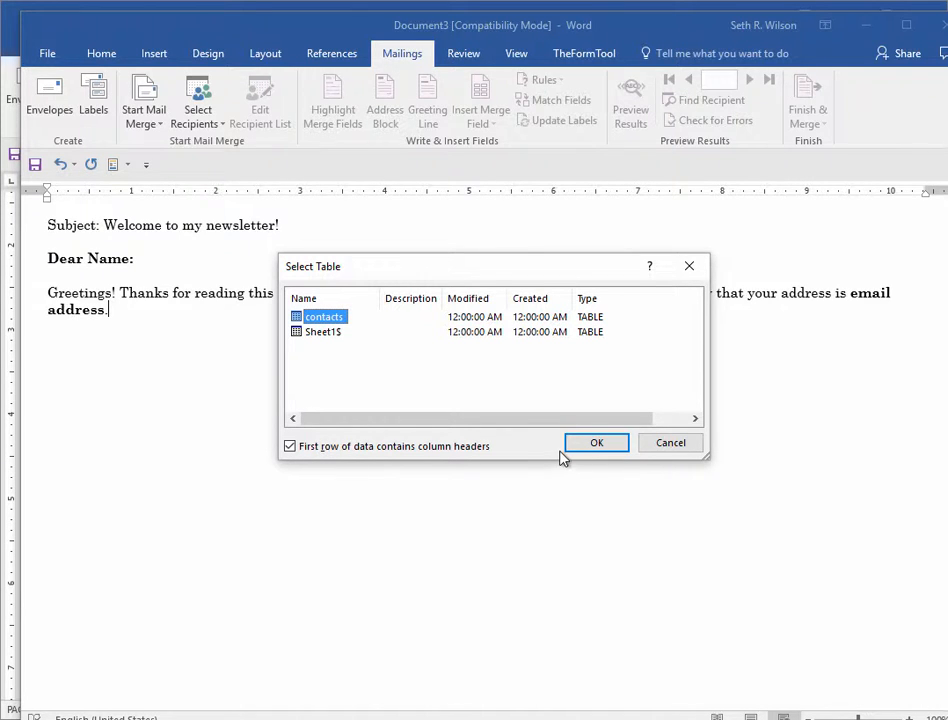
{"action": "left_click", "coordinate": [593, 446]}
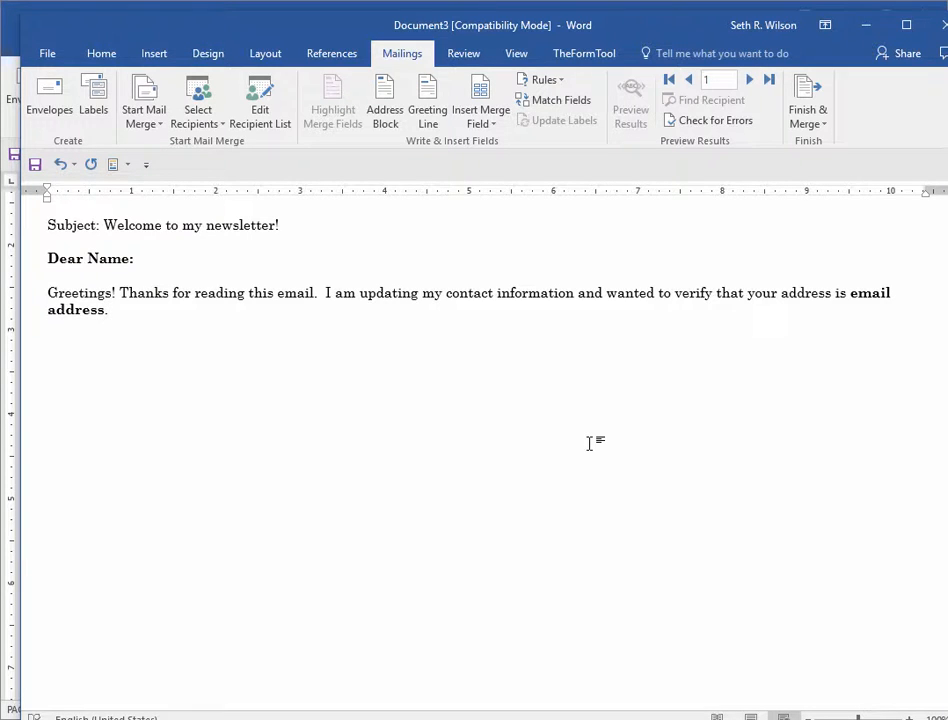
{"action": "left_click", "coordinate": [280, 111]}
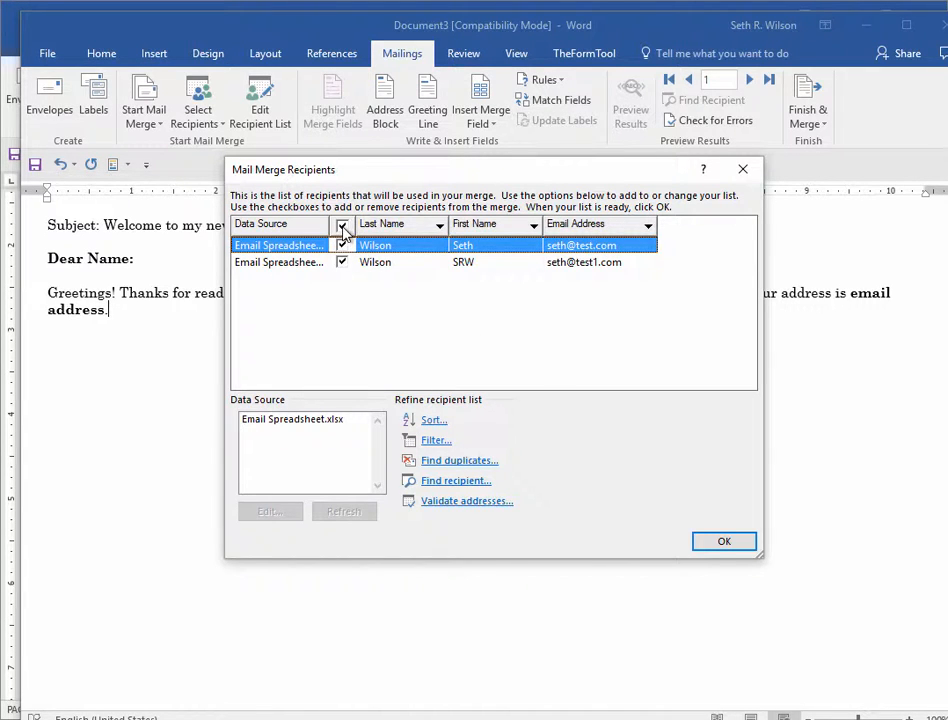
{"action": "left_click", "coordinate": [737, 541]}
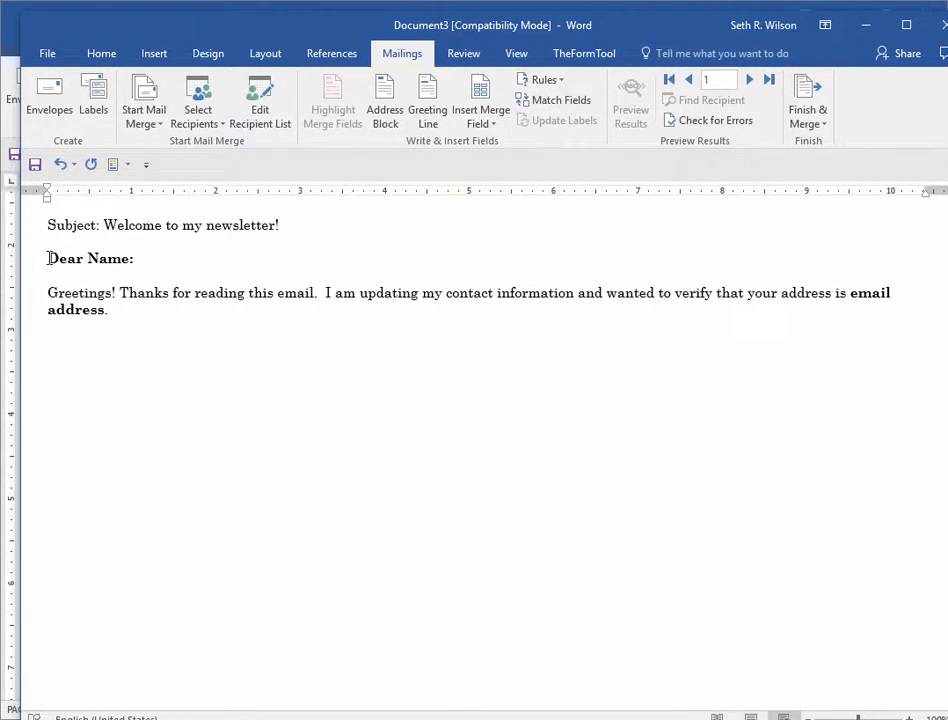
Step: Delete the bold "Dear Name:" line beneath the subject line
{"action": "left_click_drag", "start_coordinate": [48, 258], "coordinate": [131, 260]}
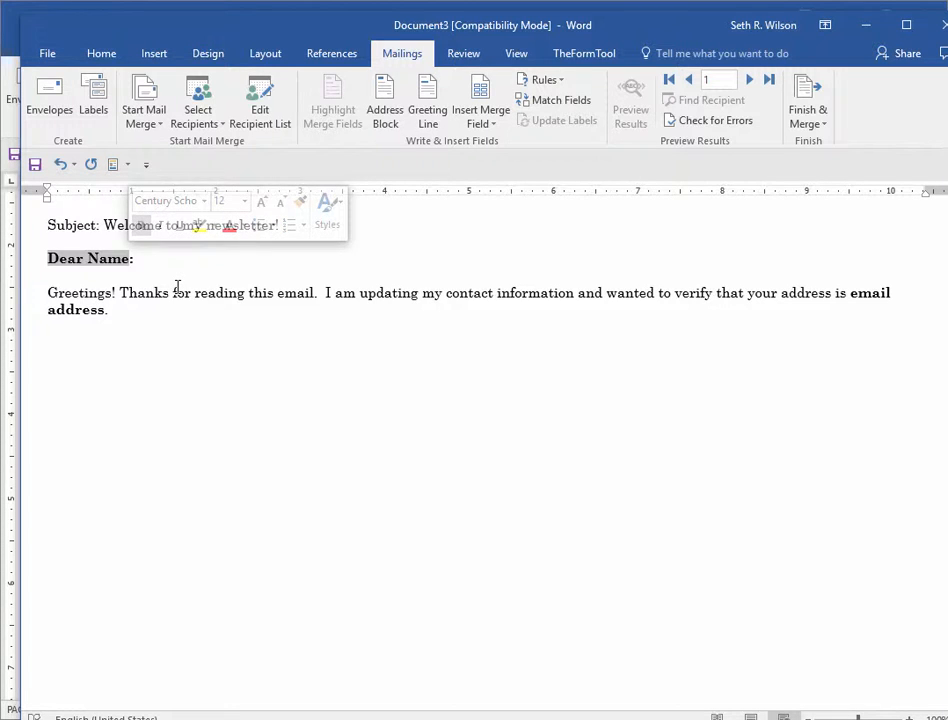
{"action": "key", "text": "shift+Right"}
{"action": "key", "text": "shift+Right"}
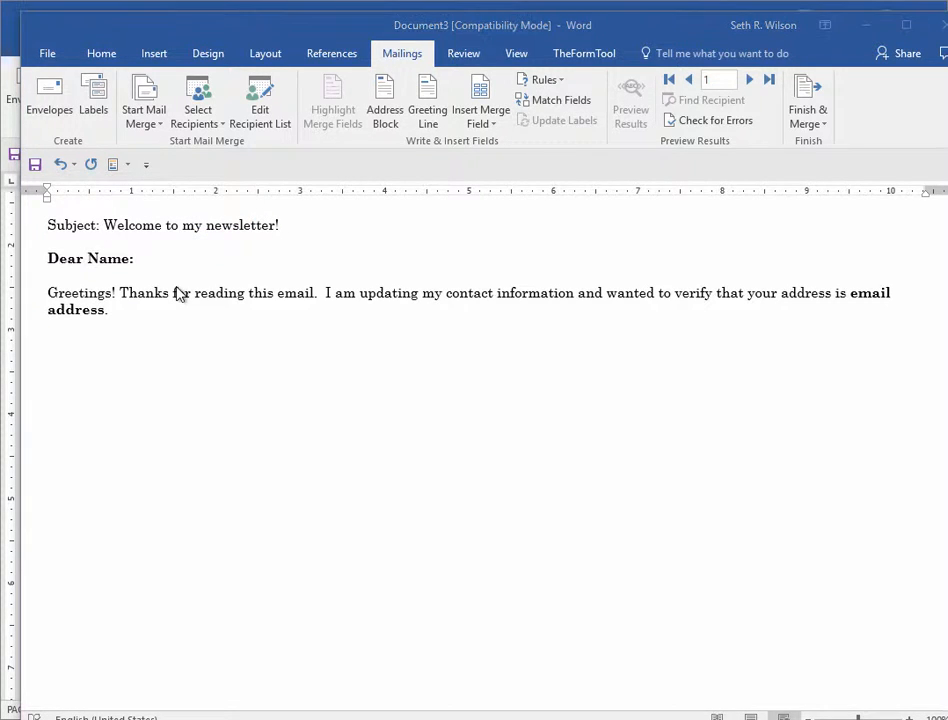
{"action": "left_click", "coordinate": [132, 268]}
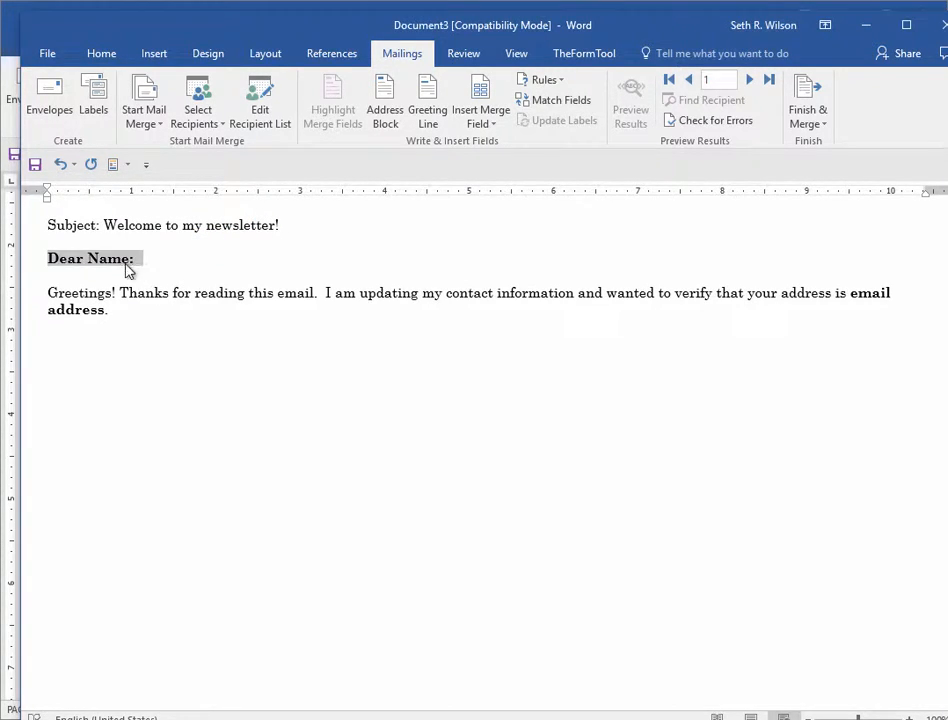
{"action": "key", "text": "ctrl+b"}
{"action": "key", "text": "Delete"}
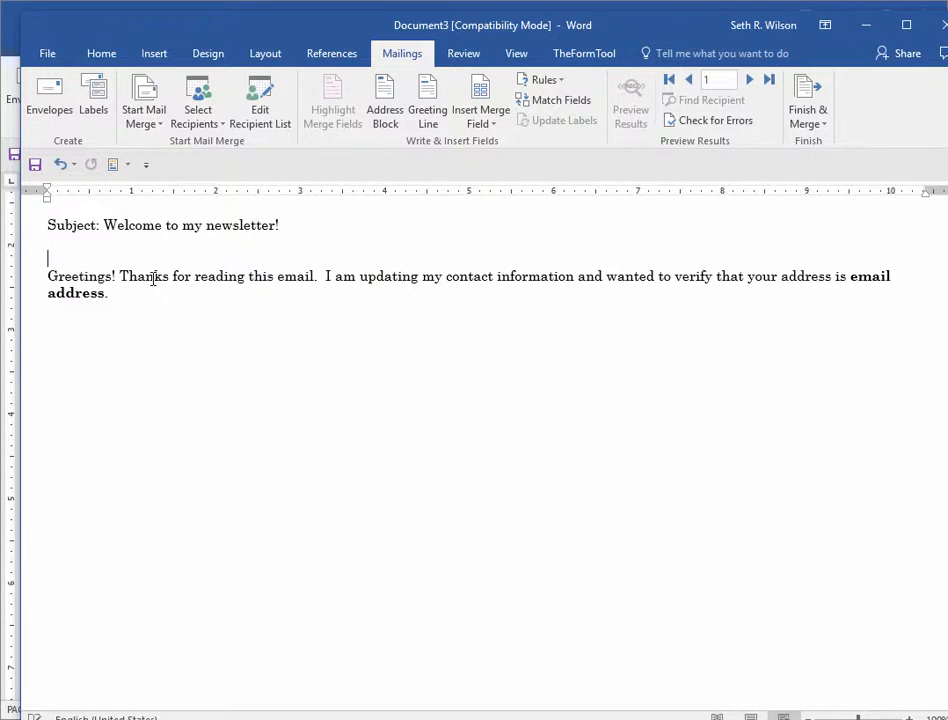
Step: Configure a greeting line with "Dear", the first-name-only format "Josh" and a colon, and check the greeting options for invalid recipient names
{"action": "left_click", "coordinate": [421, 114]}
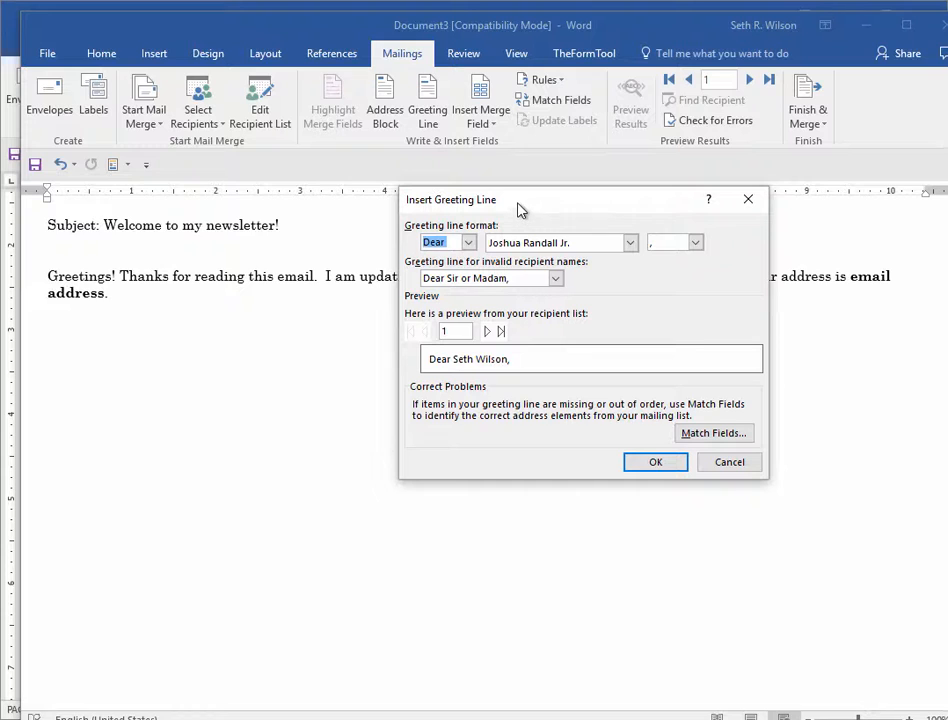
{"action": "left_click", "coordinate": [469, 243]}
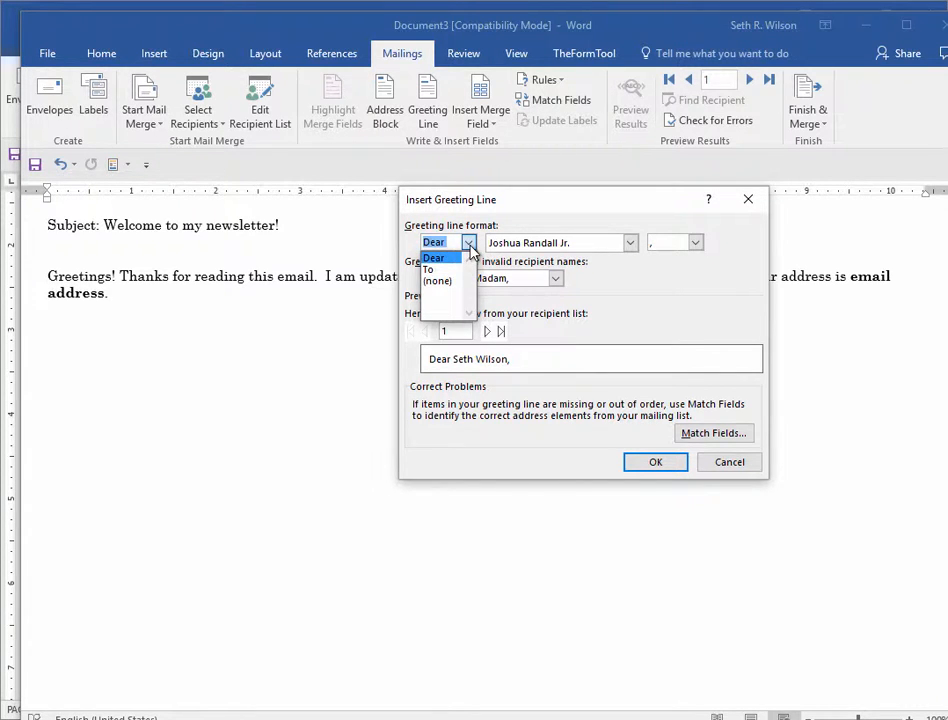
{"action": "left_click", "coordinate": [470, 247]}
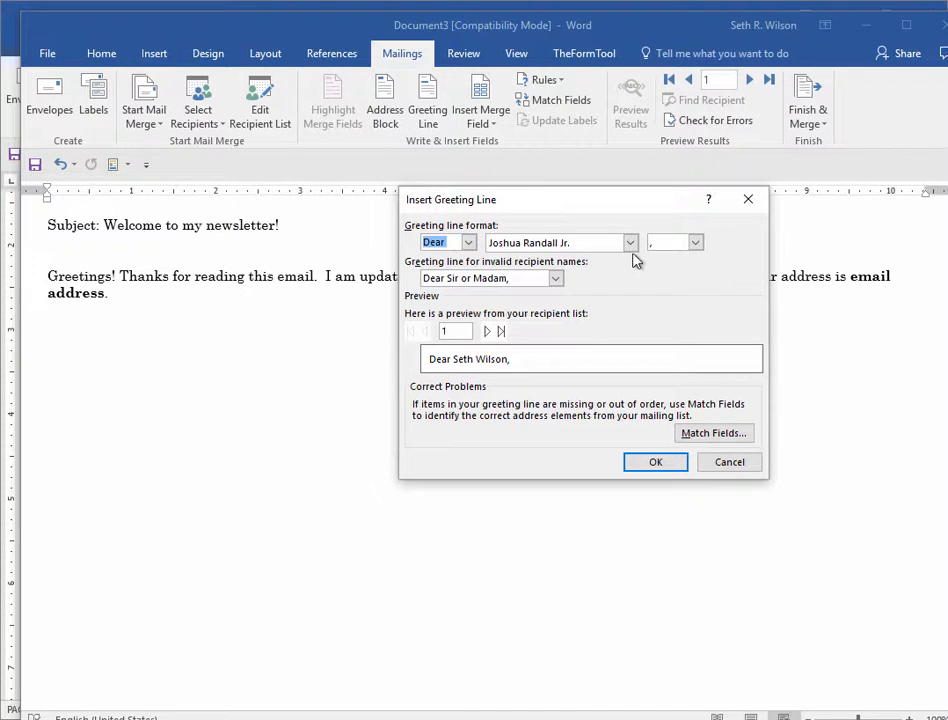
{"action": "left_click", "coordinate": [631, 243]}
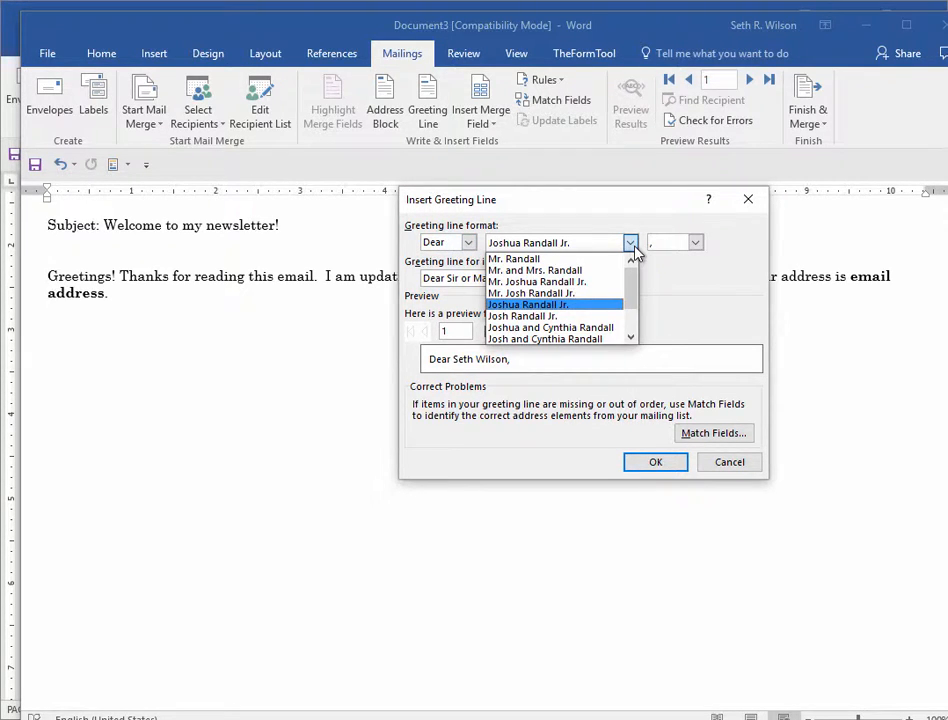
{"action": "left_click_drag", "start_coordinate": [636, 267], "coordinate": [631, 309]}
{"action": "left_click", "coordinate": [515, 316]}
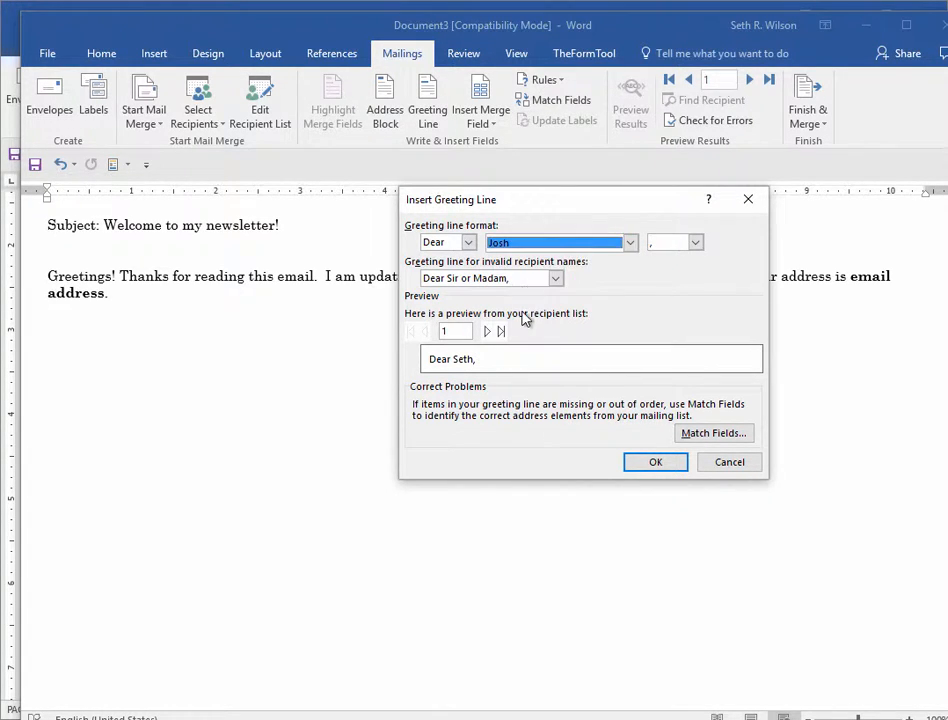
{"action": "left_click", "coordinate": [695, 242]}
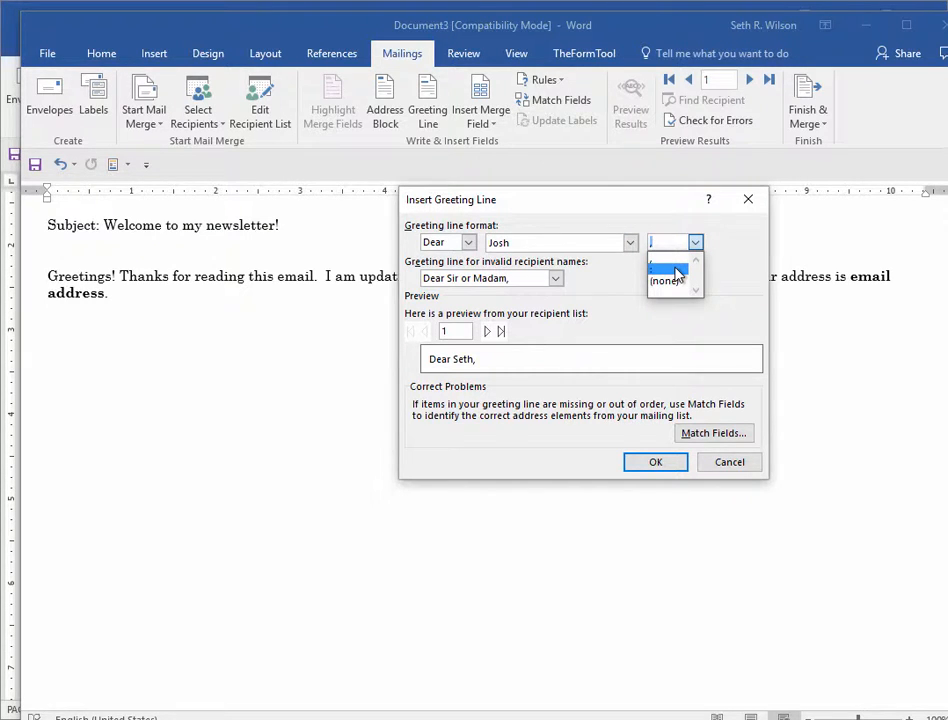
{"action": "left_click", "coordinate": [677, 270]}
{"action": "left_click", "coordinate": [556, 279]}
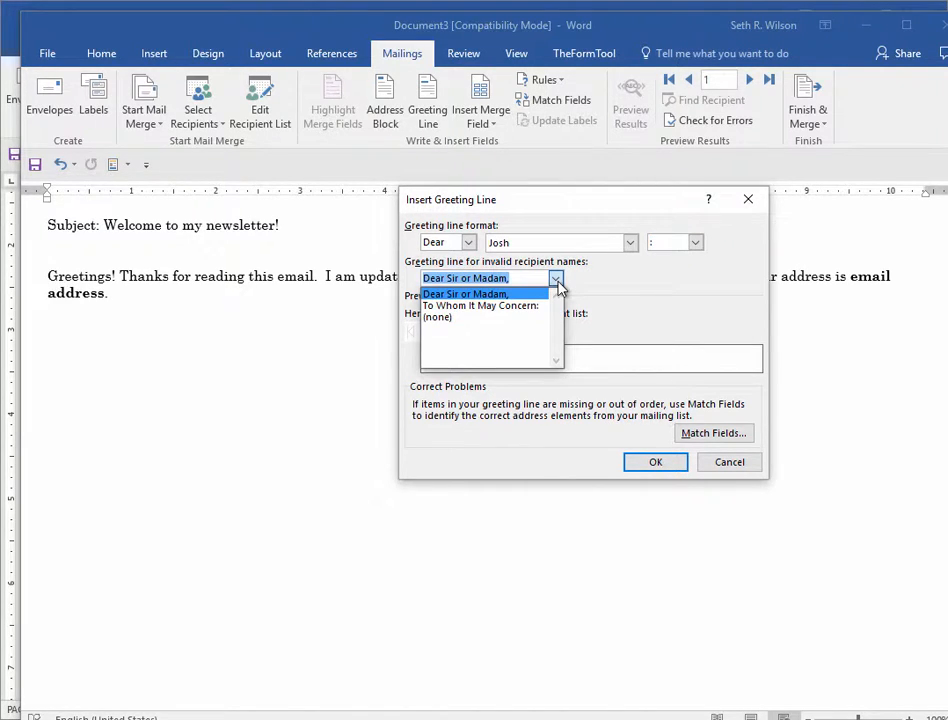
{"action": "left_click", "coordinate": [616, 290]}
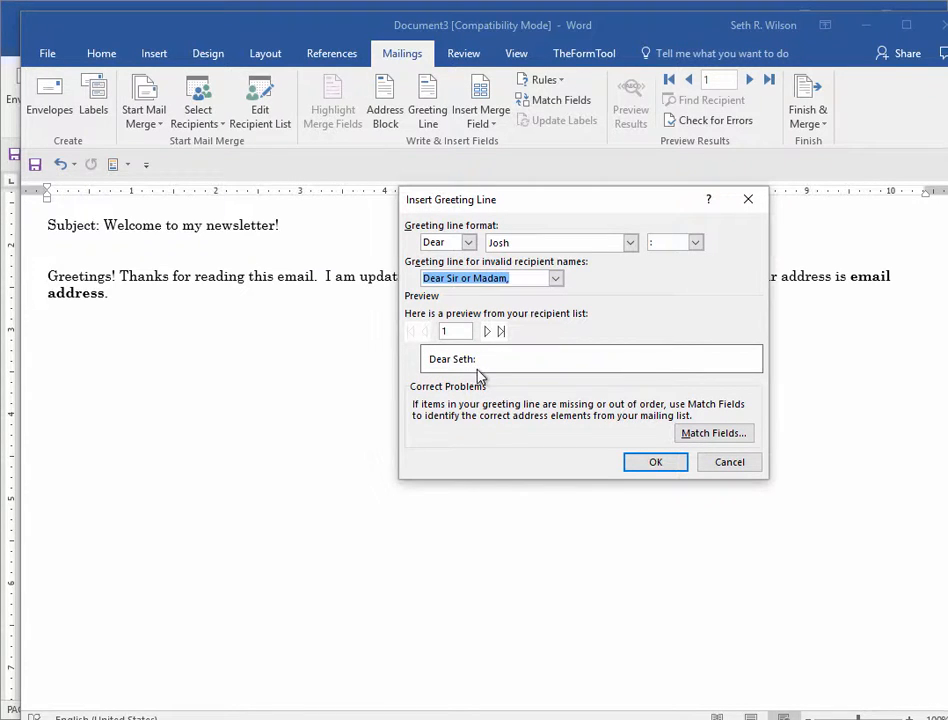
Step: Check how the first name and e-mail address fields are matched to the recipient list, leaving the field matching without saving
{"action": "left_click", "coordinate": [692, 438]}
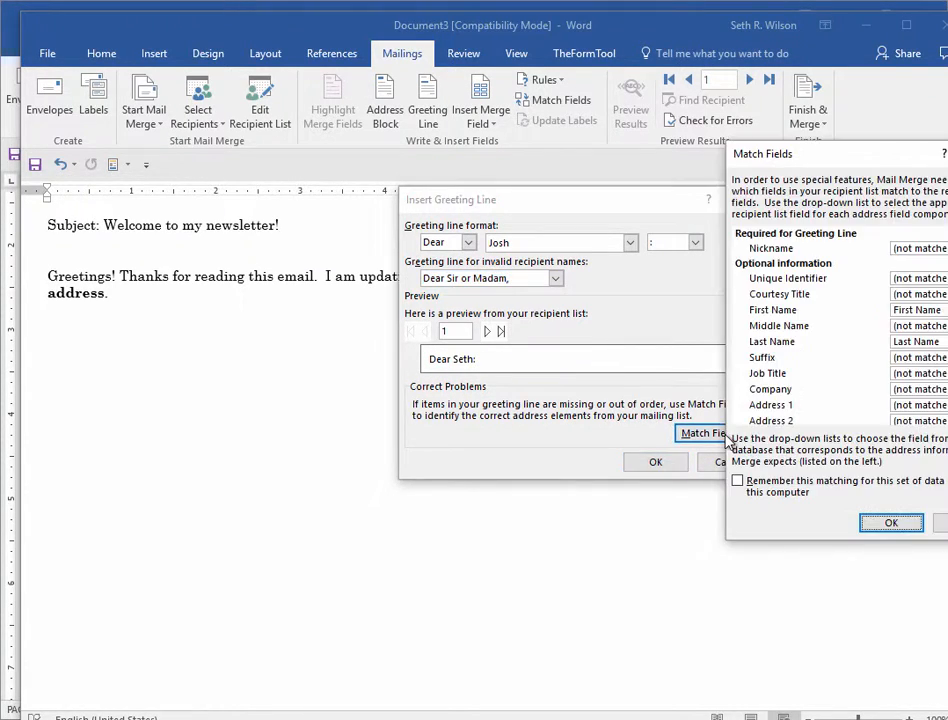
{"action": "left_click_drag", "start_coordinate": [810, 165], "coordinate": [720, 169]}
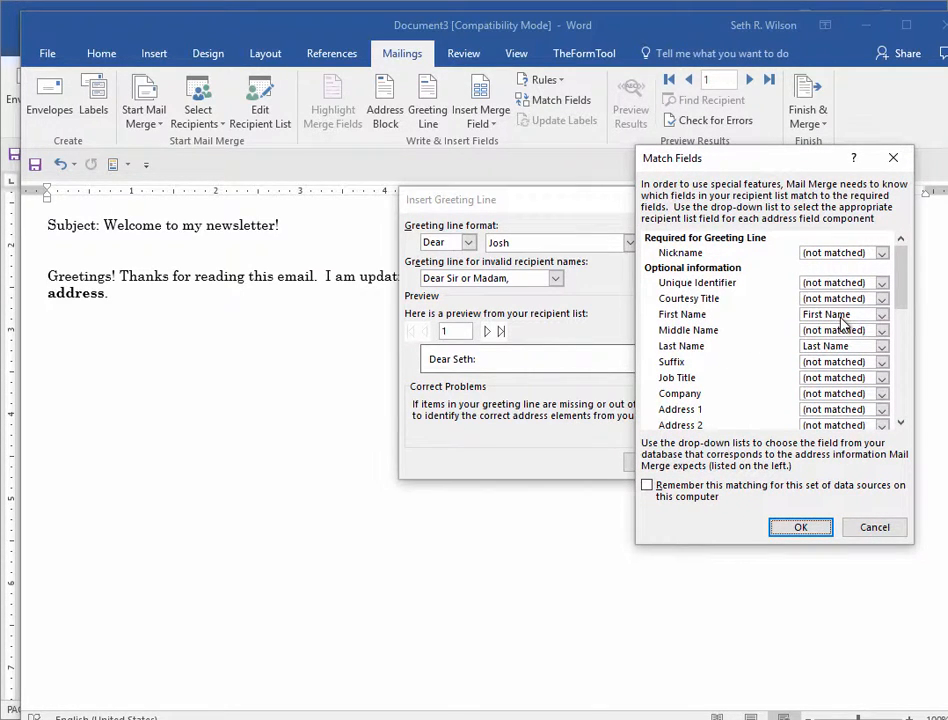
{"action": "left_click", "coordinate": [882, 316]}
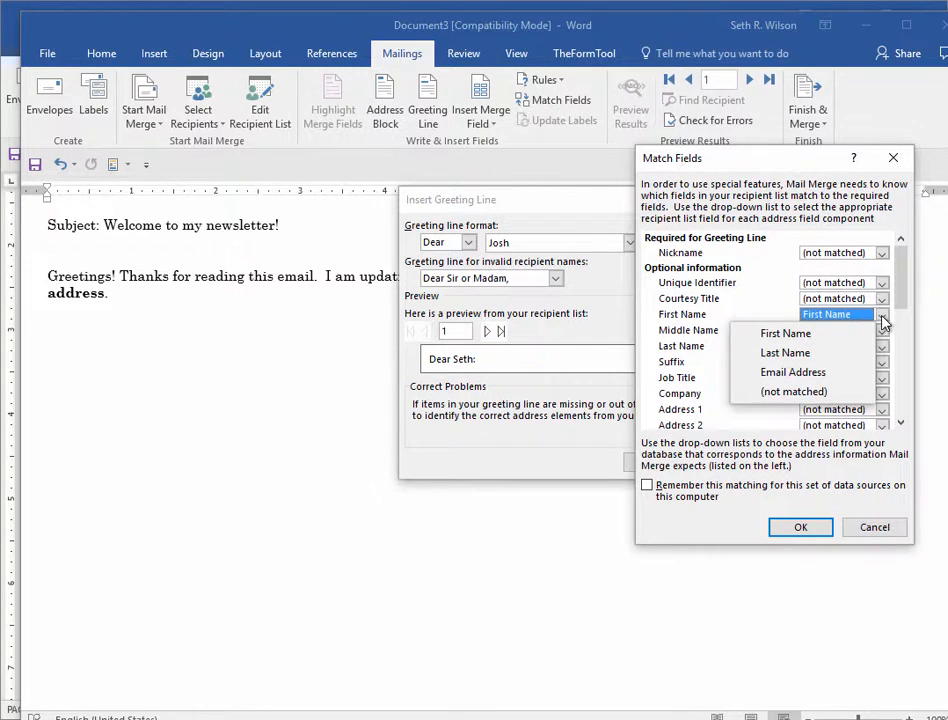
{"action": "left_click", "coordinate": [806, 334]}
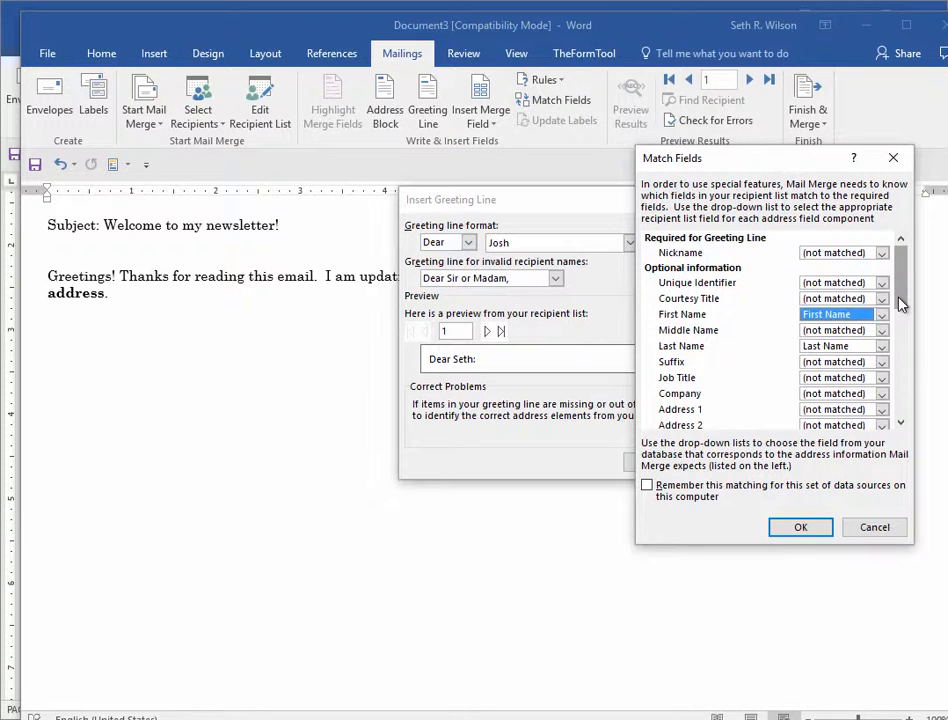
{"action": "left_click_drag", "start_coordinate": [899, 304], "coordinate": [895, 364]}
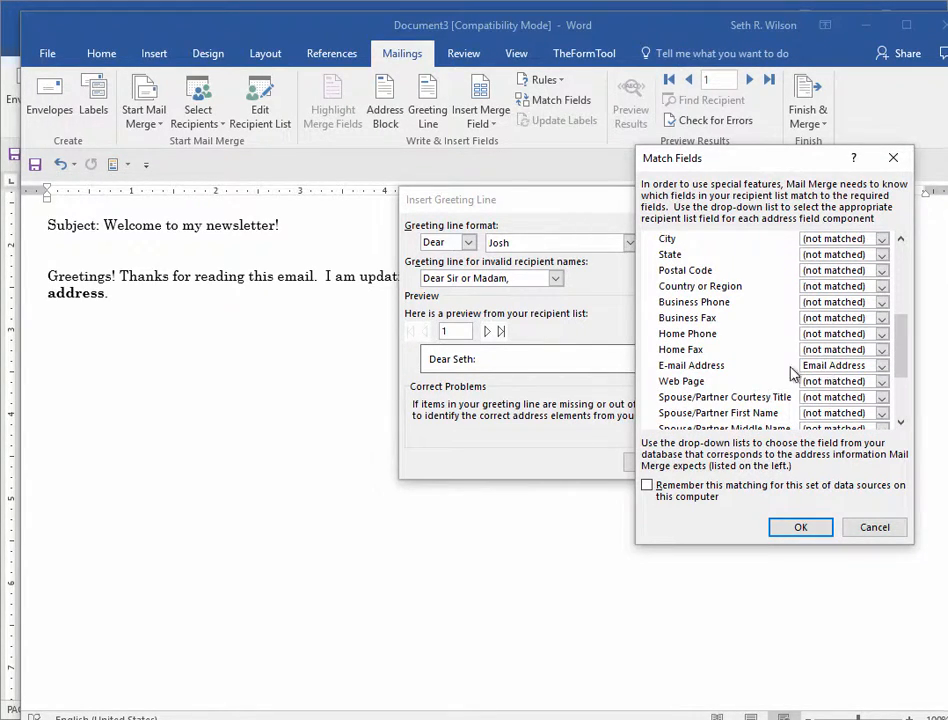
{"action": "left_click", "coordinate": [876, 527]}
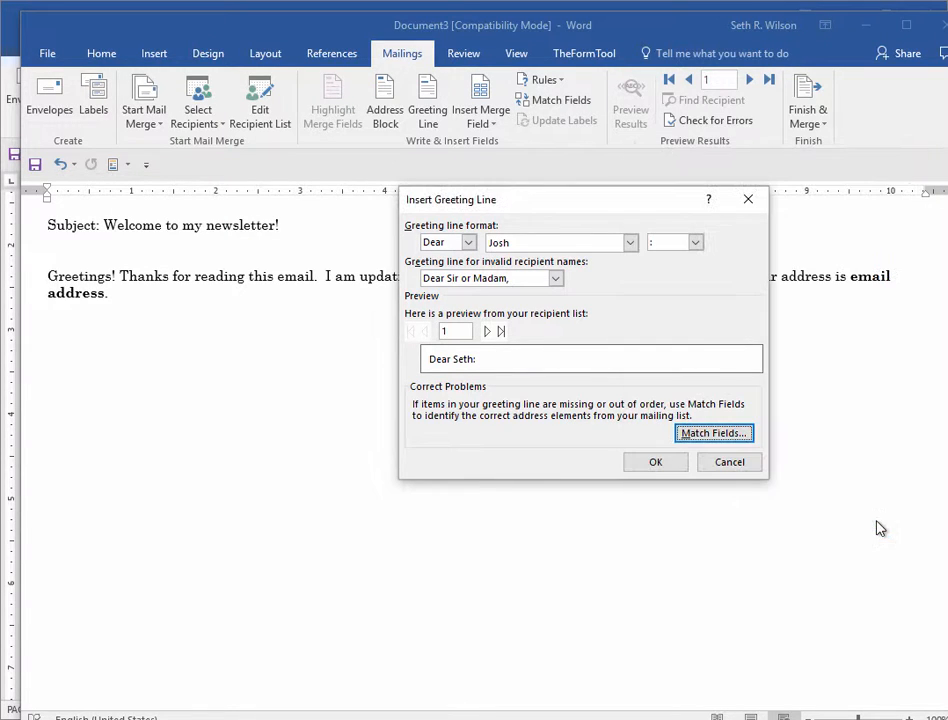
Step: Insert the configured greeting line above the "Greetings!" paragraph and add a blank line after it
{"action": "left_click", "coordinate": [655, 464]}
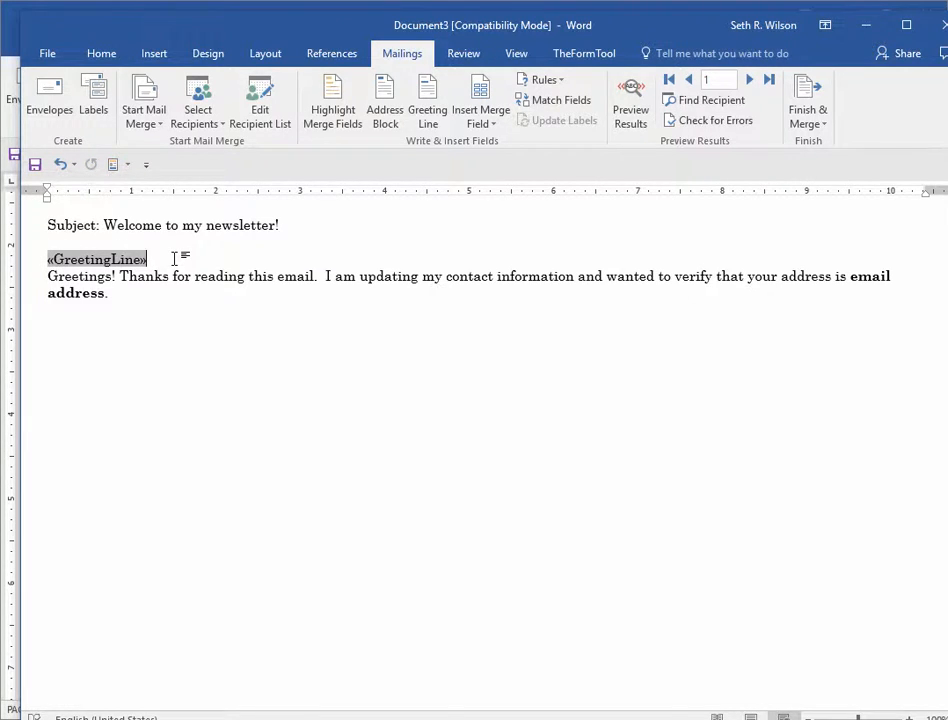
{"action": "key", "text": "Return"}
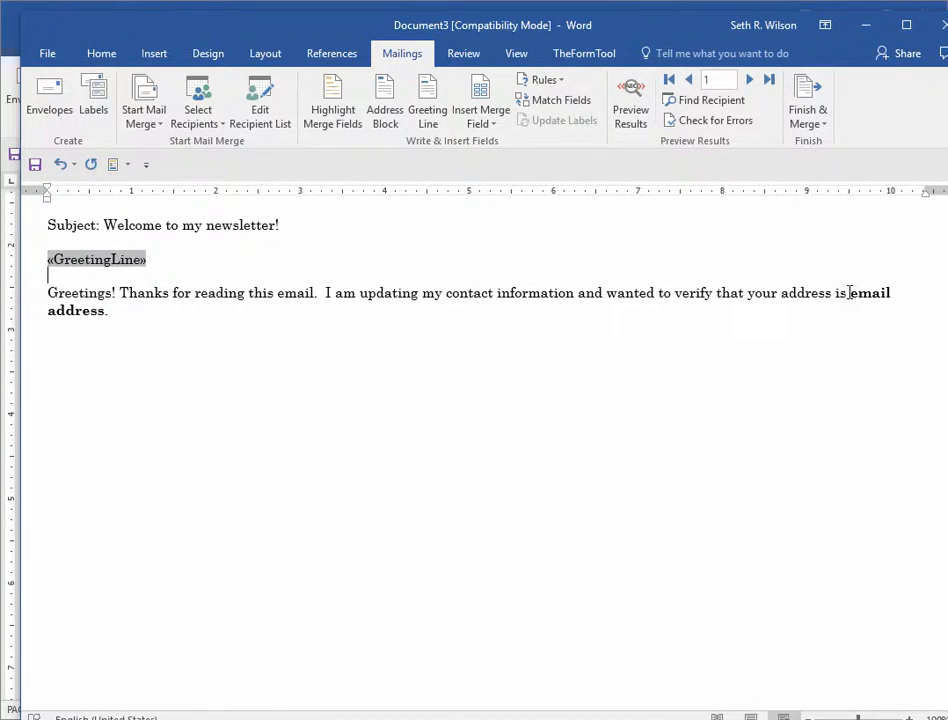
Step: Replace the bold "email address" placeholder at the end of the paragraph with the Email_Address merge field
{"action": "left_click_drag", "start_coordinate": [848, 292], "coordinate": [104, 318]}
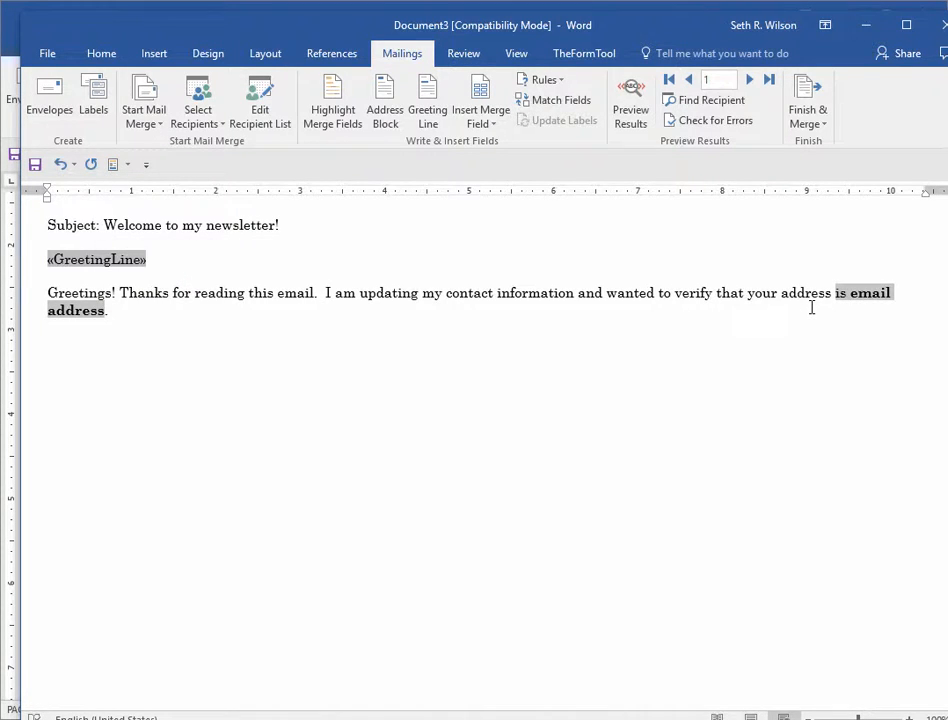
{"action": "key", "text": "Delete"}
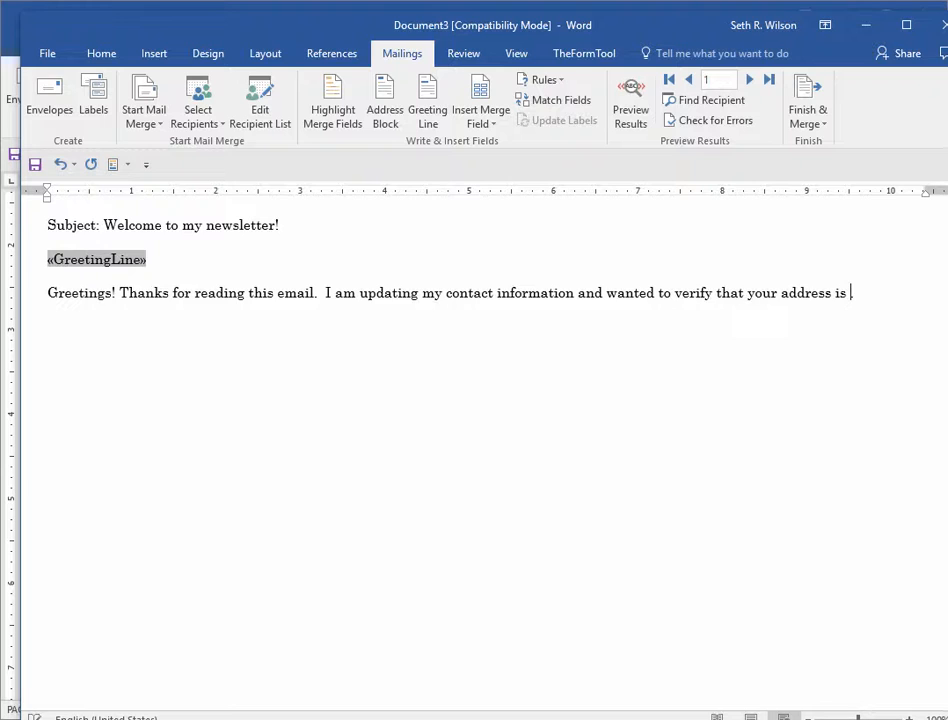
{"action": "left_click", "coordinate": [500, 125]}
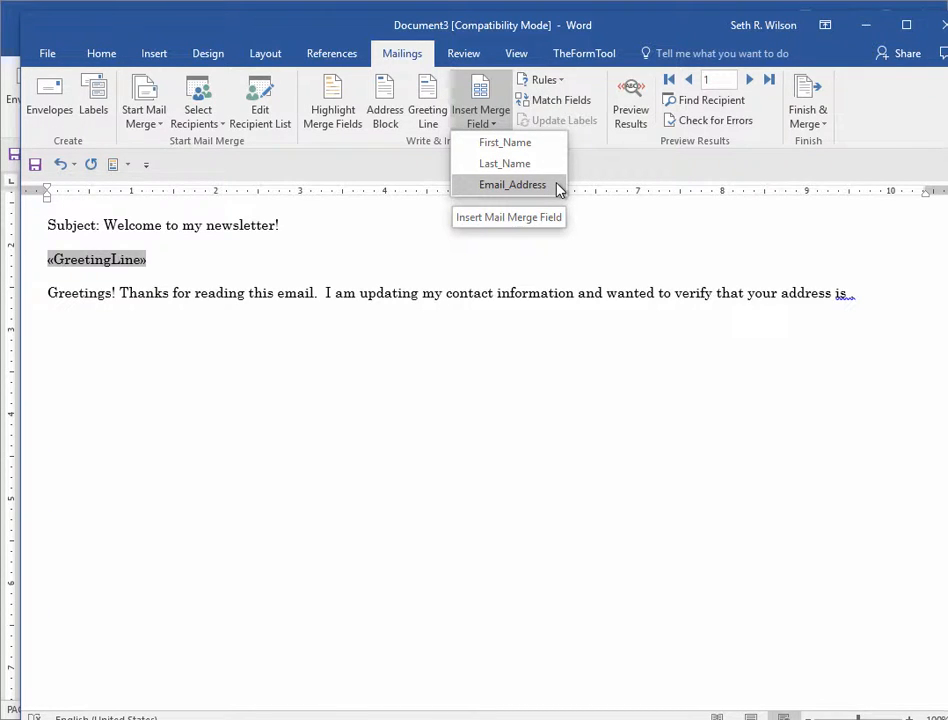
{"action": "left_click", "coordinate": [520, 193]}
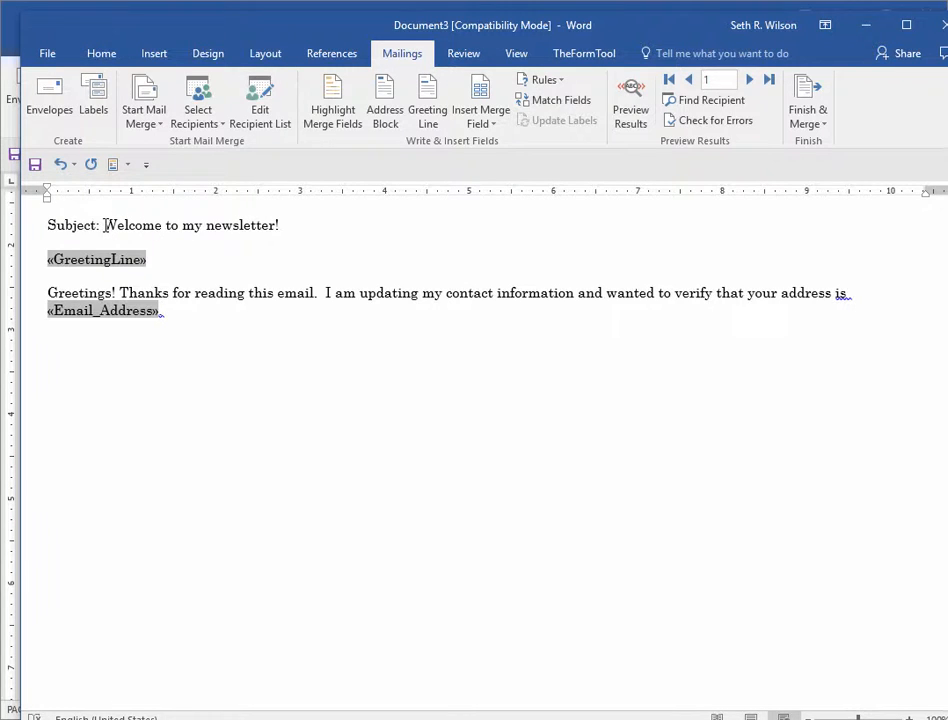
Step: Remove the "Subject: Welcome to my newsletter!" line and the empty line above the greeting line field
{"action": "left_click_drag", "start_coordinate": [104, 226], "coordinate": [282, 227]}
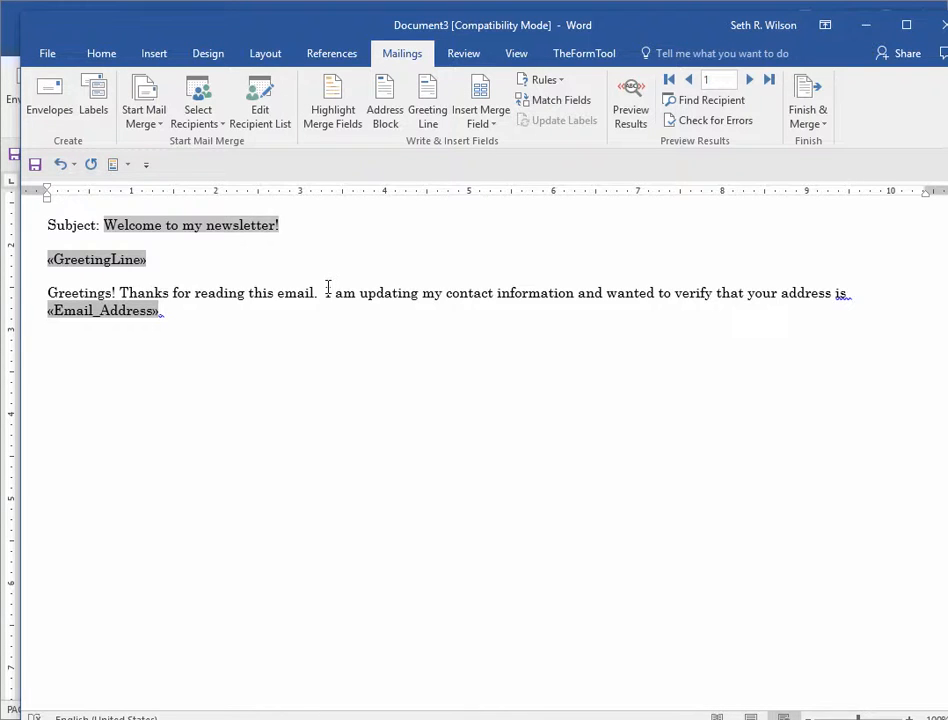
{"action": "key", "text": "BackSpace"}
{"action": "key", "text": "BackSpace"}
{"action": "key", "text": "BackSpace"}
{"action": "key", "text": "BackSpace"}
{"action": "key", "text": "BackSpace"}
{"action": "key", "text": "BackSpace"}
{"action": "key", "text": "BackSpace"}
{"action": "key", "text": "BackSpace"}
{"action": "key", "text": "BackSpace"}
{"action": "key", "text": "BackSpace"}
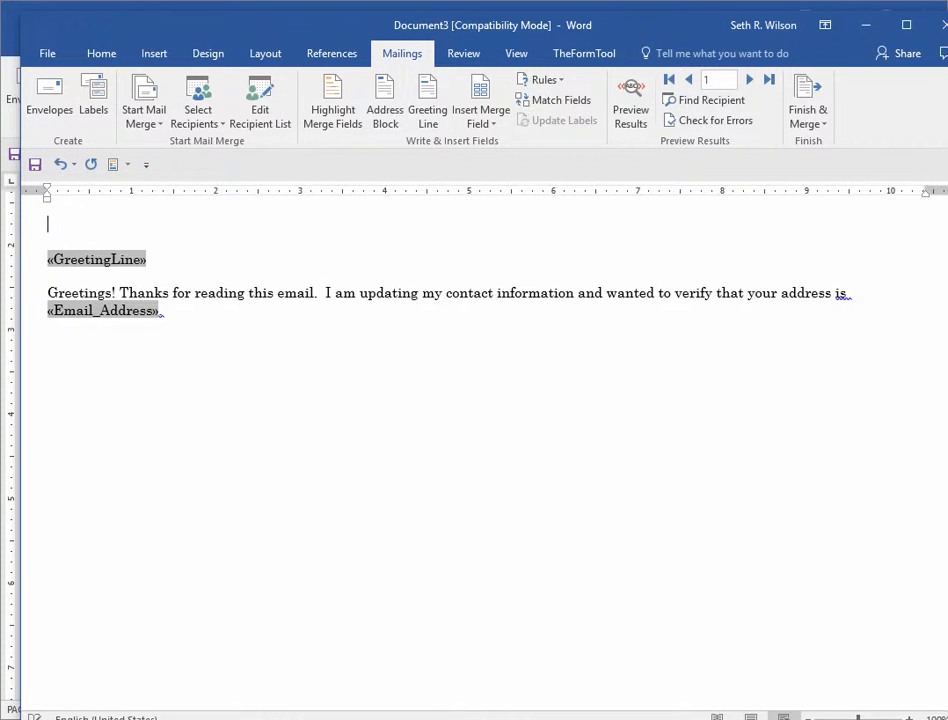
{"action": "key", "text": "Delete"}
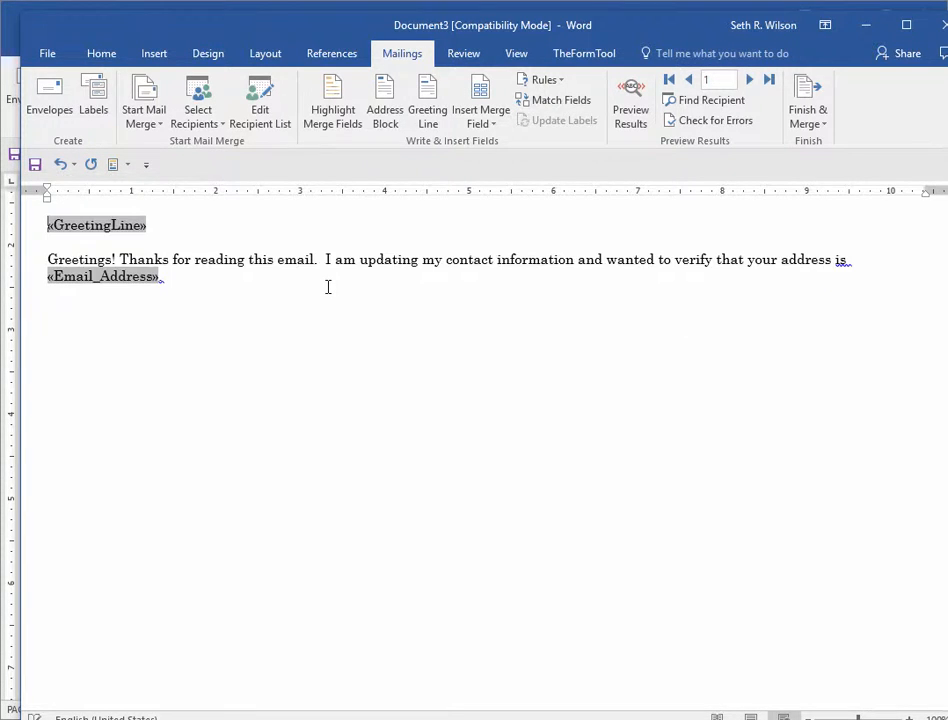
Step: Preview the merged results, check the greeting and email address for the second recipient, and return to the first record
{"action": "left_click", "coordinate": [632, 106]}
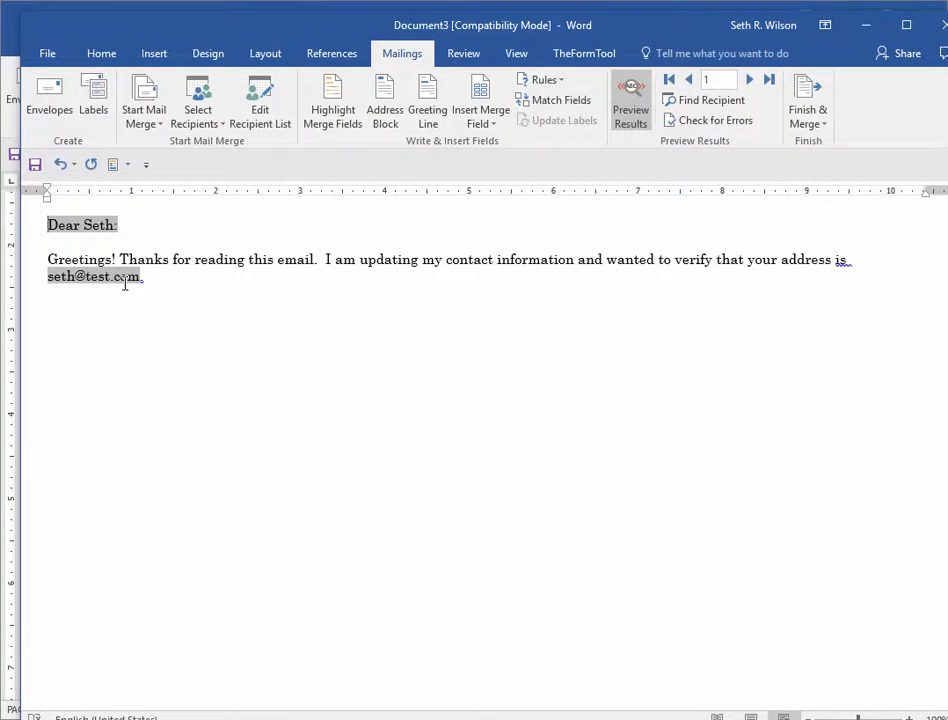
{"action": "right_click", "coordinate": [845, 266]}
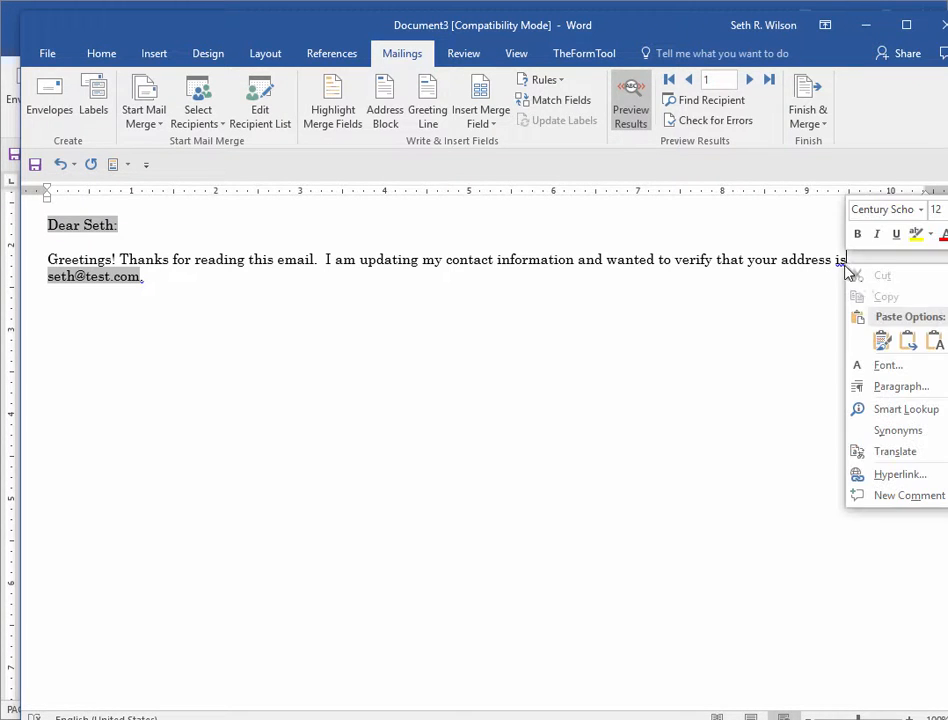
{"action": "left_click", "coordinate": [756, 293]}
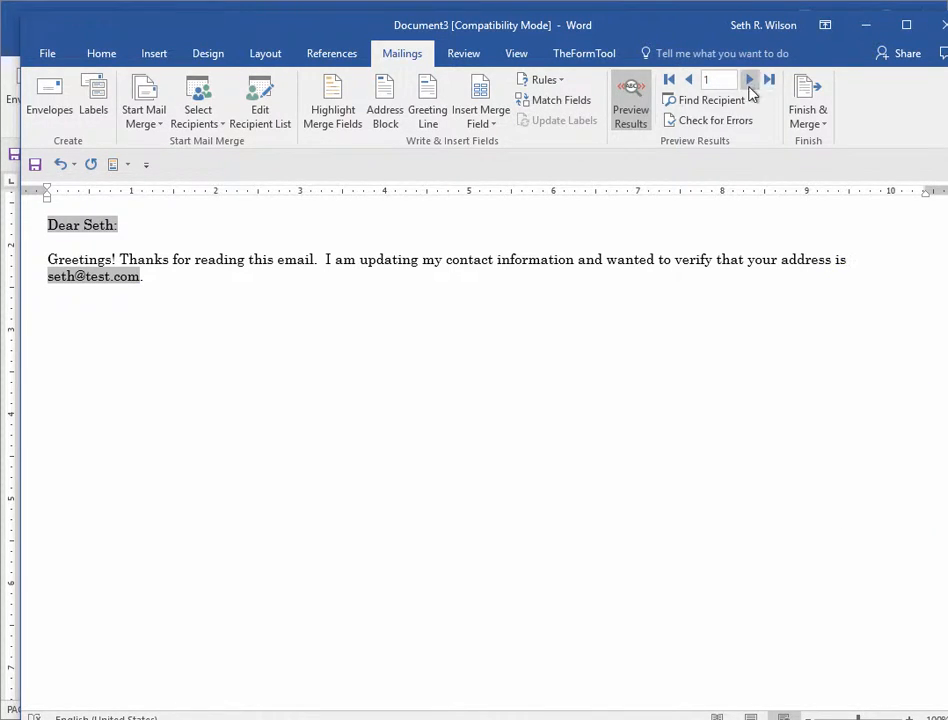
{"action": "left_click", "coordinate": [750, 80]}
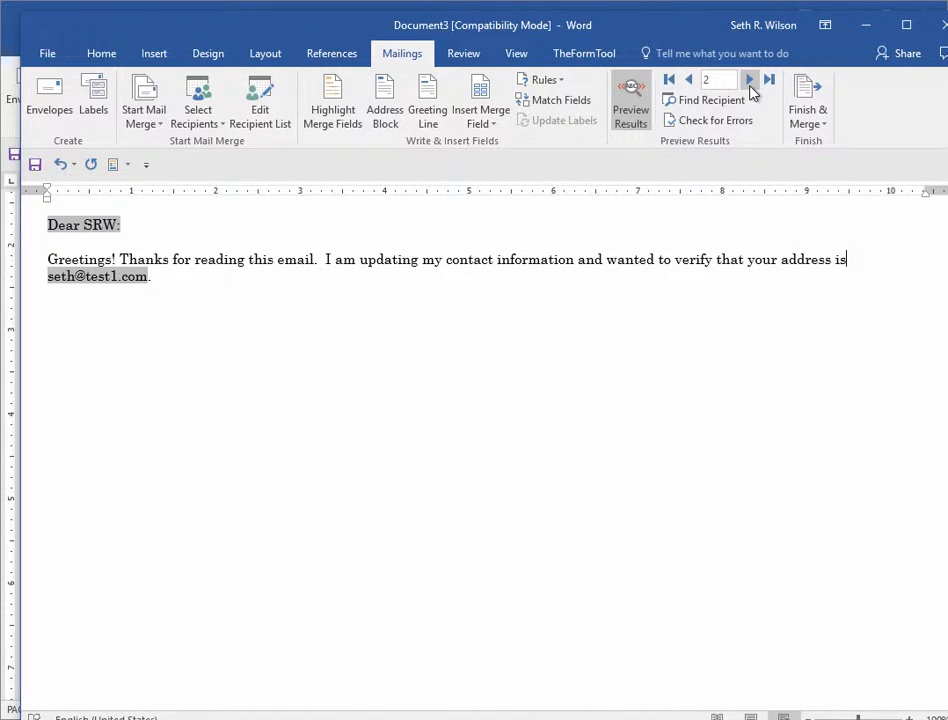
{"action": "left_click", "coordinate": [670, 82]}
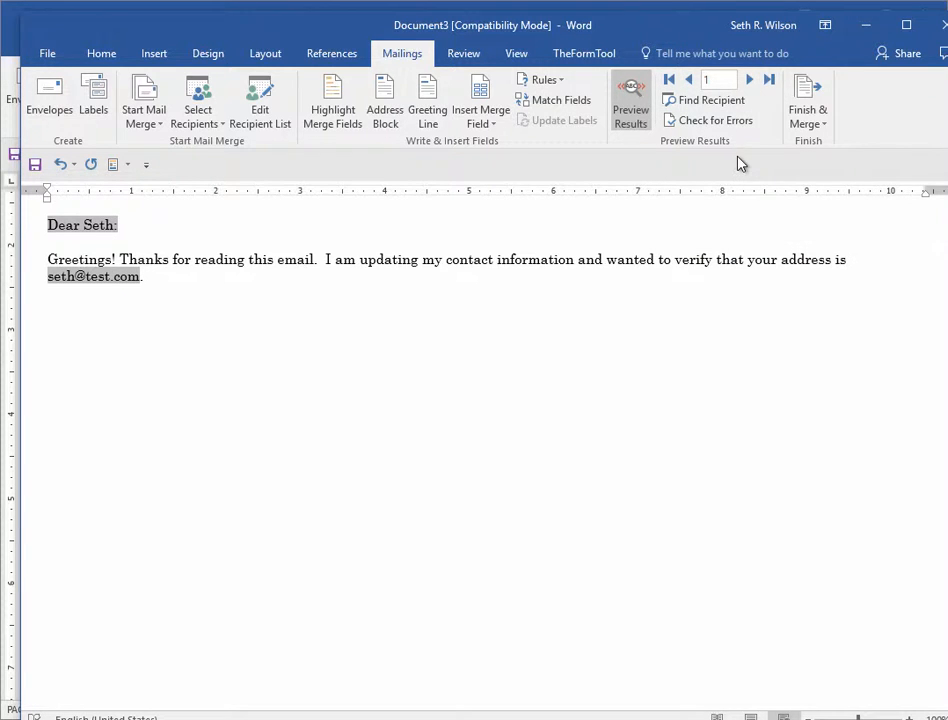
Step: Set up the merge to email messages with the subject line "Welcome to my newsletter!"
{"action": "left_click", "coordinate": [826, 128]}
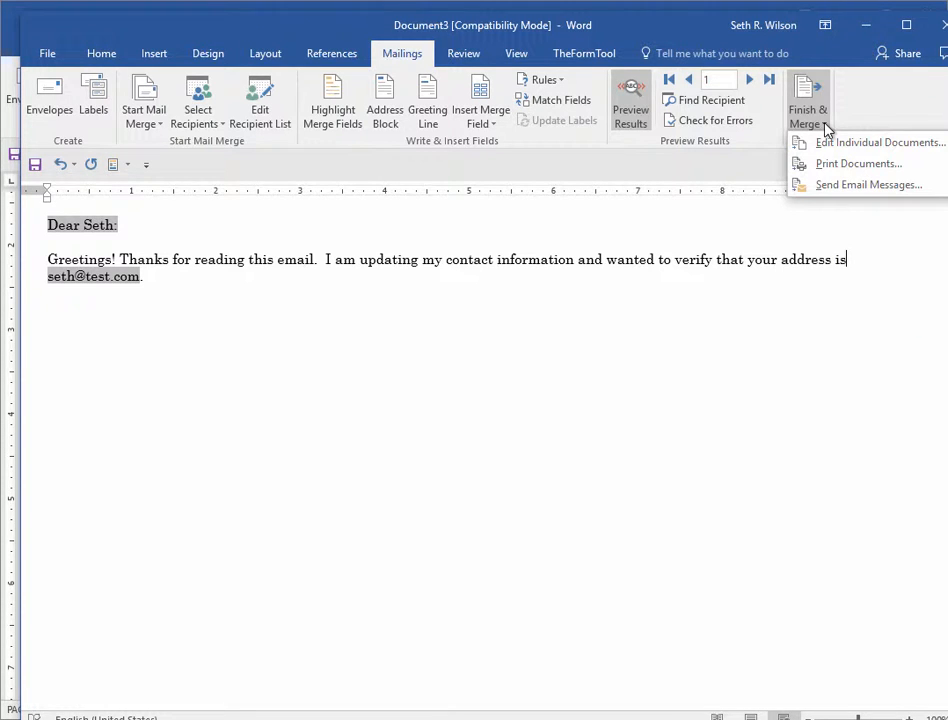
{"action": "left_click", "coordinate": [866, 185]}
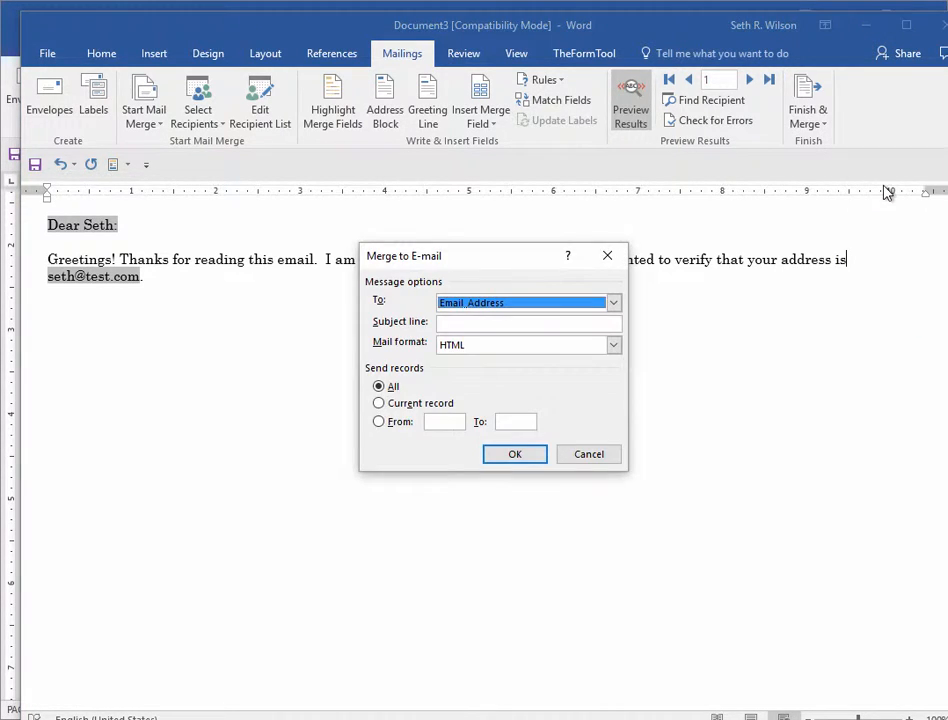
{"action": "left_click", "coordinate": [461, 323]}
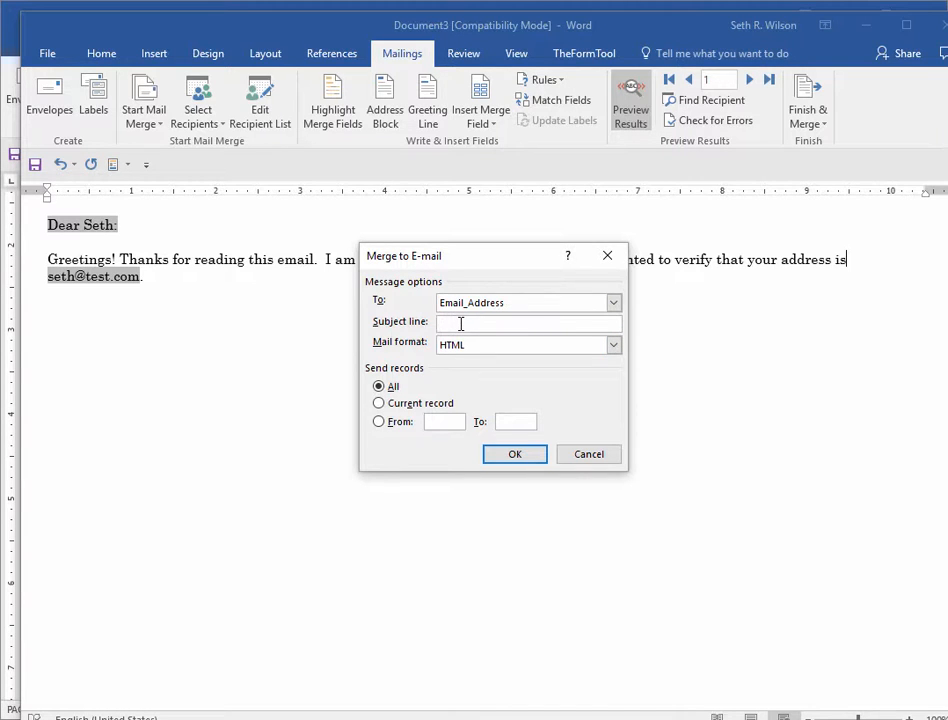
{"action": "type", "text": "Welcome to my newsletter!"}
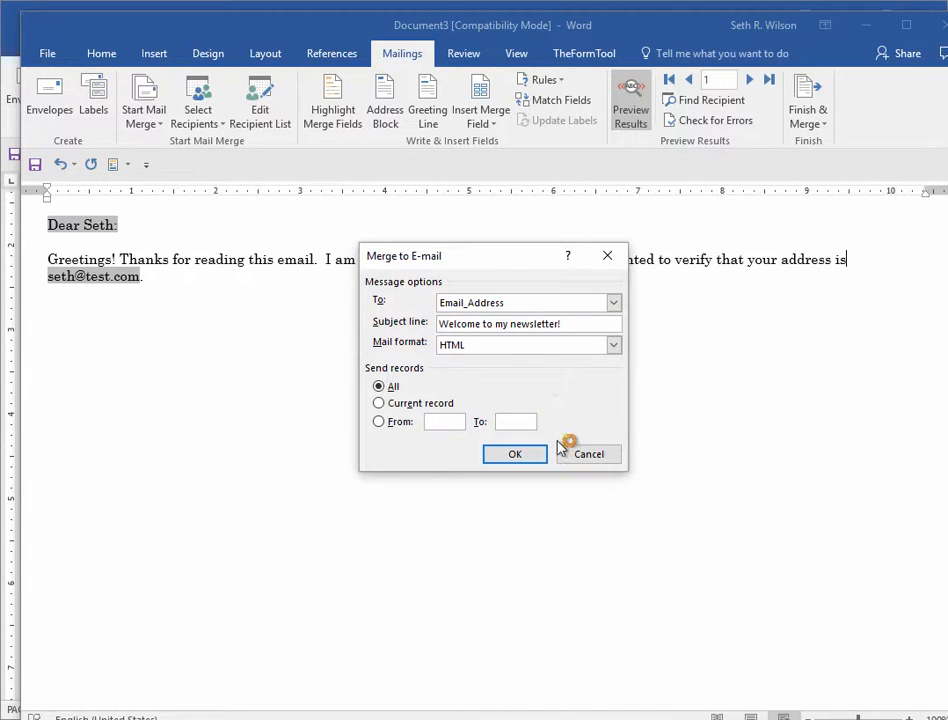